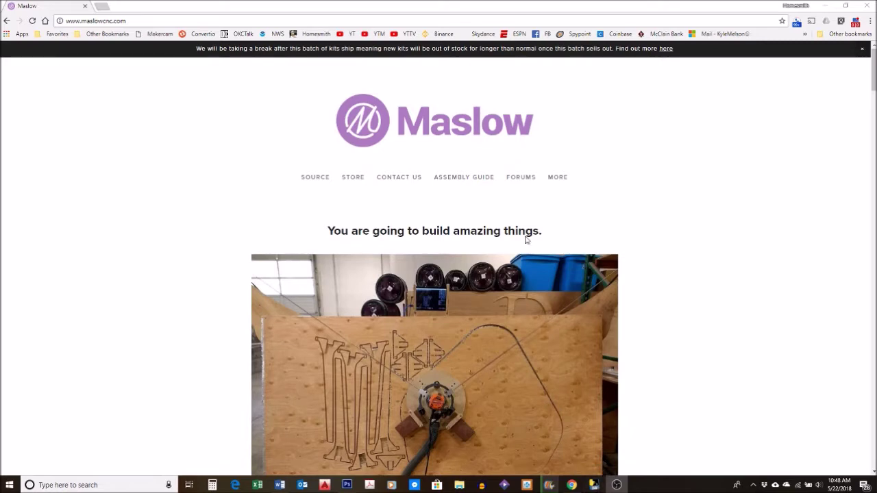
Step: Go from the maslowcnc.com home page to the Assembly Guide page
{"action": "left_click", "coordinate": [472, 178]}
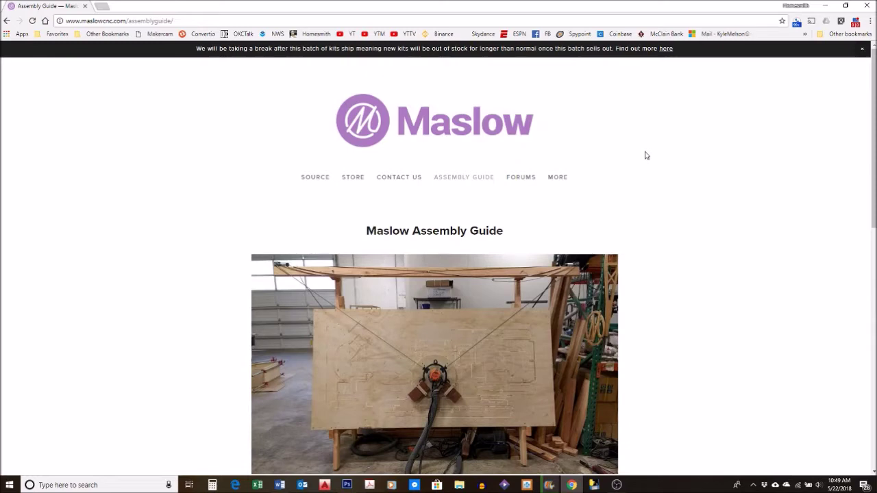
Step: Scroll the Assembly Guide down to the build step links, ending at Step 5: Cutting The Final Sled
{"action": "scroll", "coordinate": [645, 155], "scroll_direction": "down", "scroll_amount": 6}
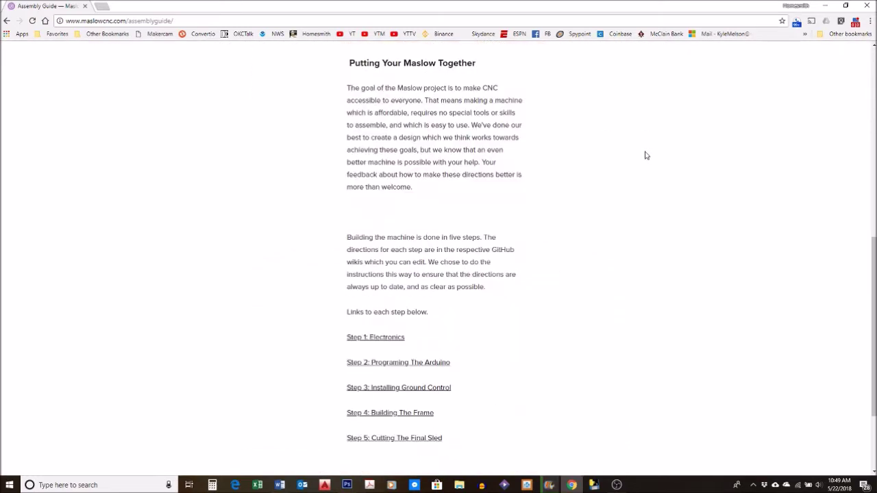
{"action": "scroll", "coordinate": [644, 155], "scroll_direction": "down", "scroll_amount": 2}
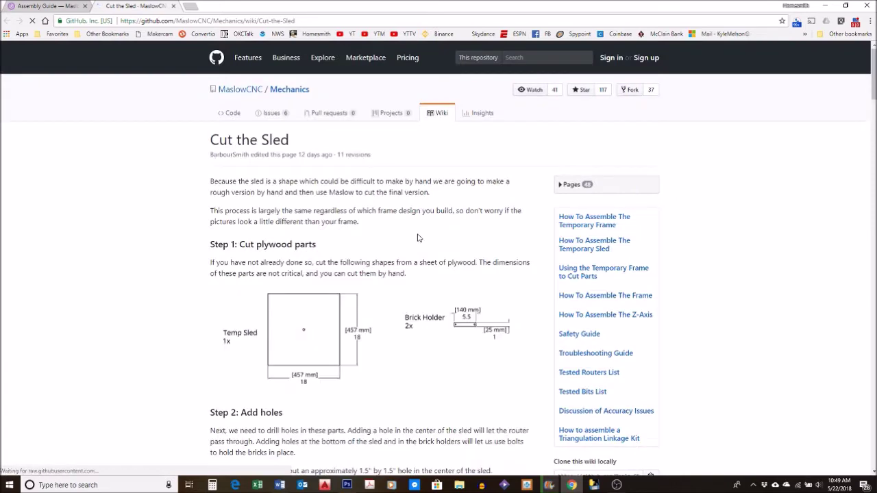
Step: Read the Cut the Sled wiki down to Step 8: Generate Gcode and follow its sled design files link
{"action": "scroll", "coordinate": [461, 175], "scroll_direction": "down", "scroll_amount": 6}
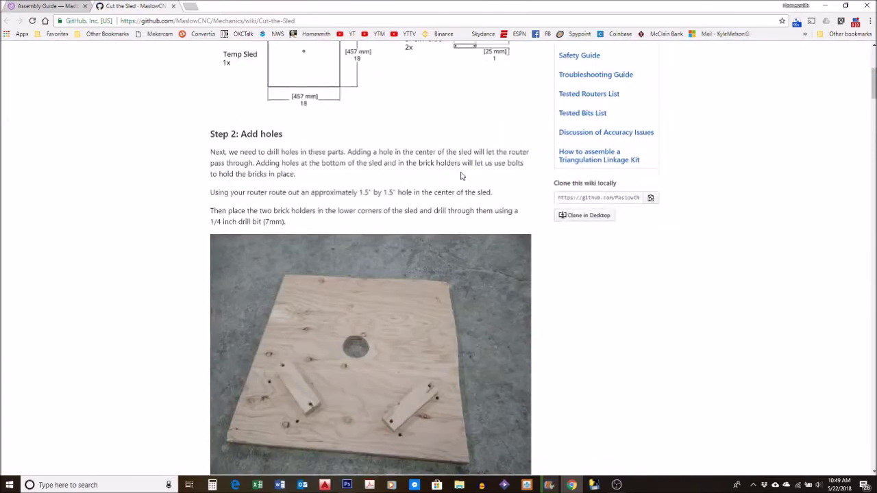
{"action": "scroll", "coordinate": [461, 175], "scroll_direction": "down", "scroll_amount": 10}
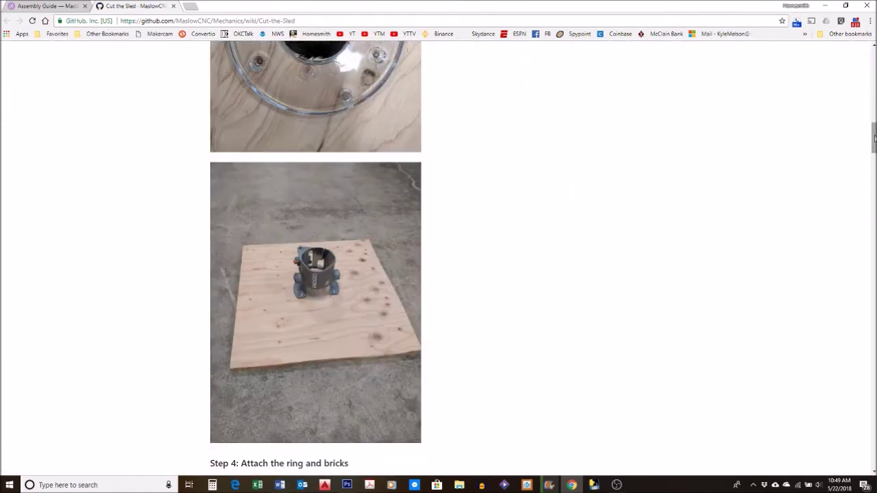
{"action": "scroll", "coordinate": [873, 144], "scroll_direction": "down", "scroll_amount": 2}
{"action": "scroll", "coordinate": [874, 206], "scroll_direction": "down", "scroll_amount": 10}
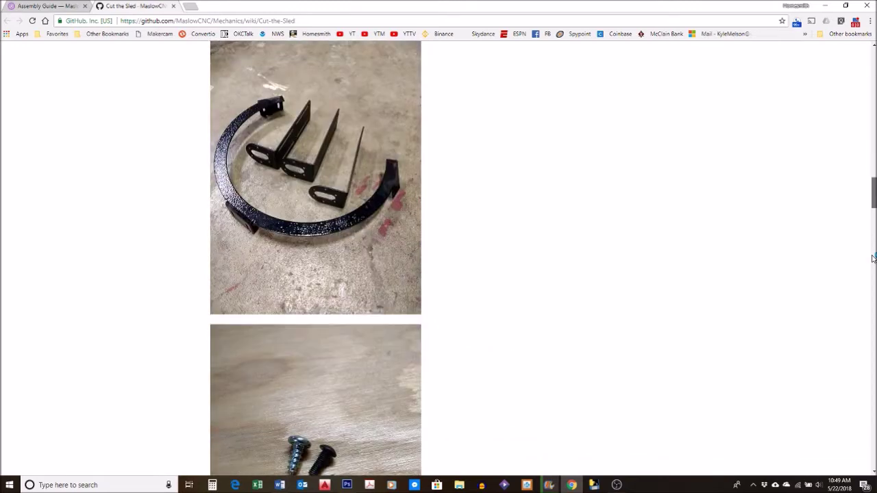
{"action": "scroll", "coordinate": [873, 295], "scroll_direction": "down", "scroll_amount": 15}
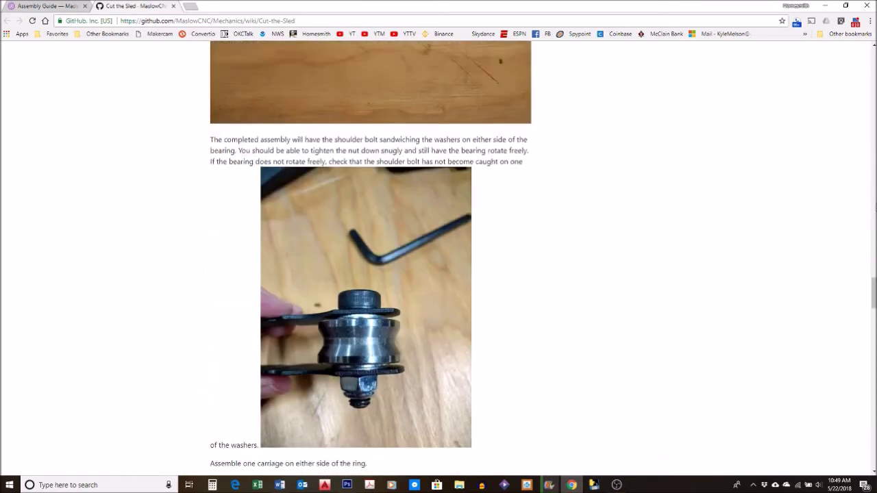
{"action": "scroll", "coordinate": [864, 245], "scroll_direction": "up", "scroll_amount": 15}
{"action": "scroll", "coordinate": [864, 245], "scroll_direction": "down", "scroll_amount": 4}
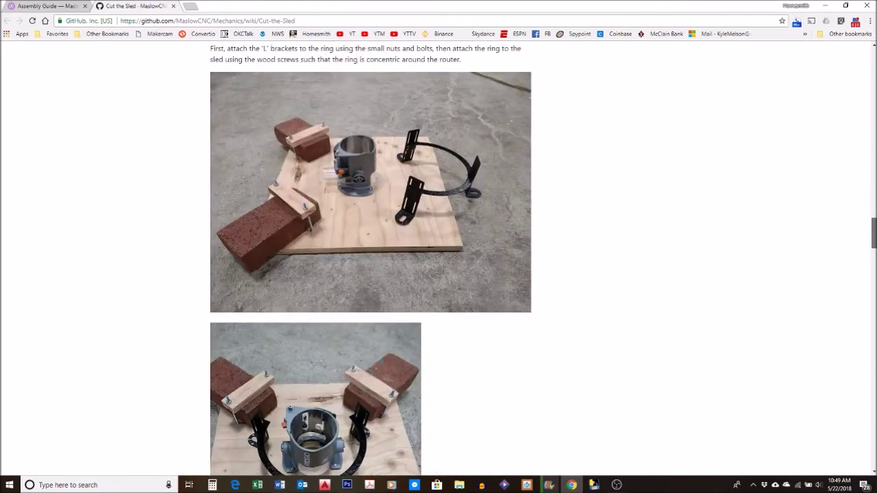
{"action": "left_click_drag", "start_coordinate": [873, 233], "coordinate": [874, 392]}
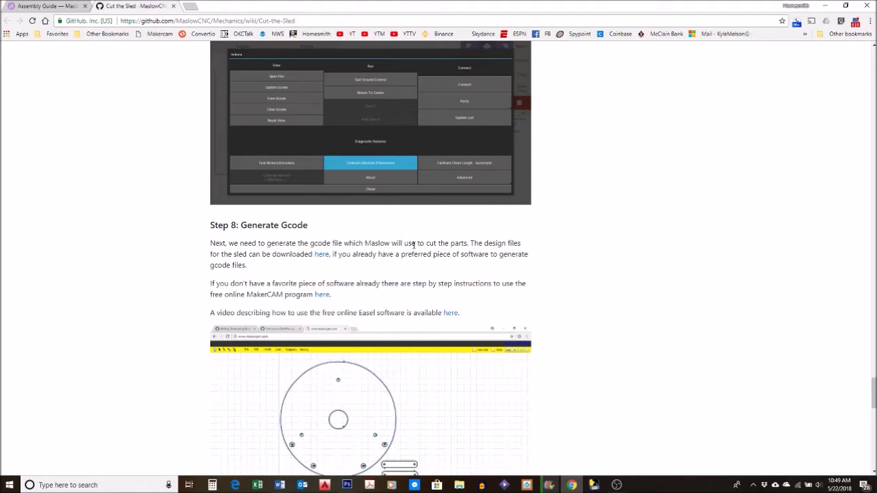
{"action": "left_click", "coordinate": [323, 259]}
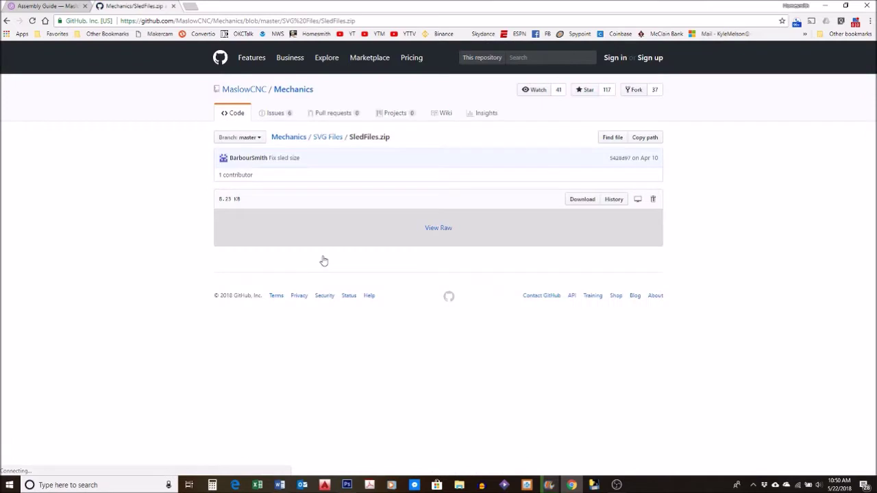
Step: Download SledFiles.zip and open it in File Explorer, moving the window to the top
{"action": "left_click", "coordinate": [580, 200]}
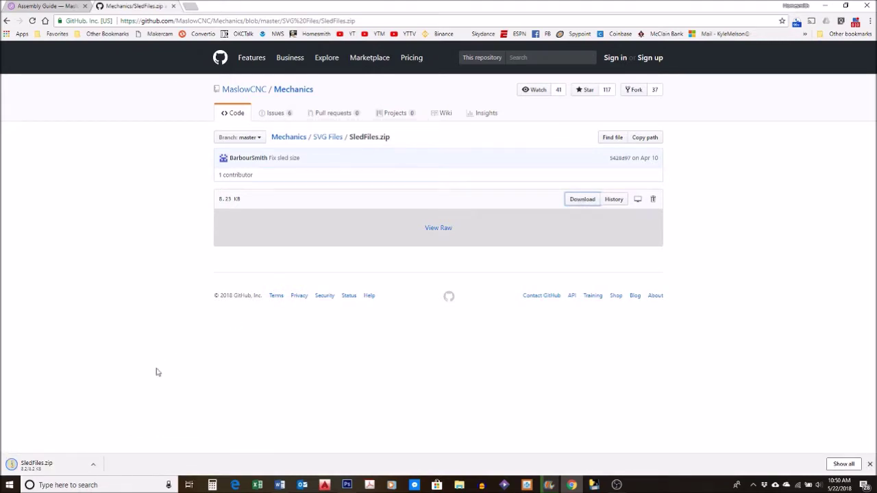
{"action": "left_click", "coordinate": [42, 465]}
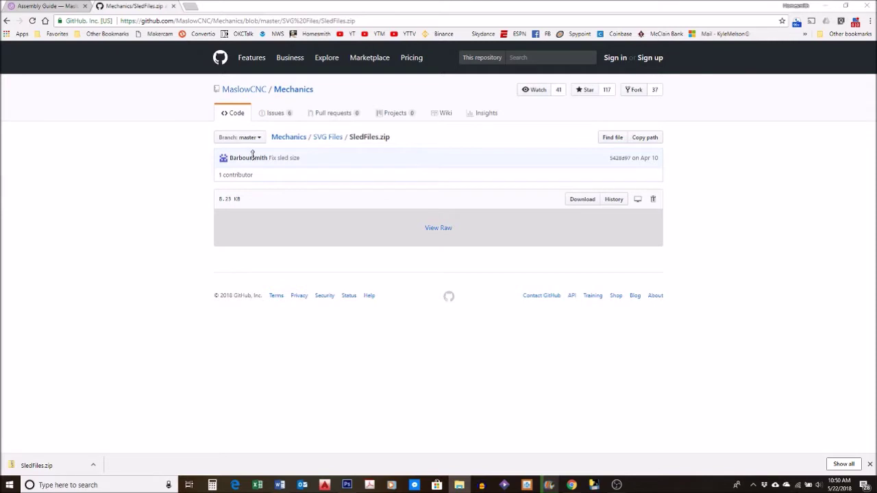
{"action": "left_click_drag", "start_coordinate": [182, 174], "coordinate": [663, 5]}
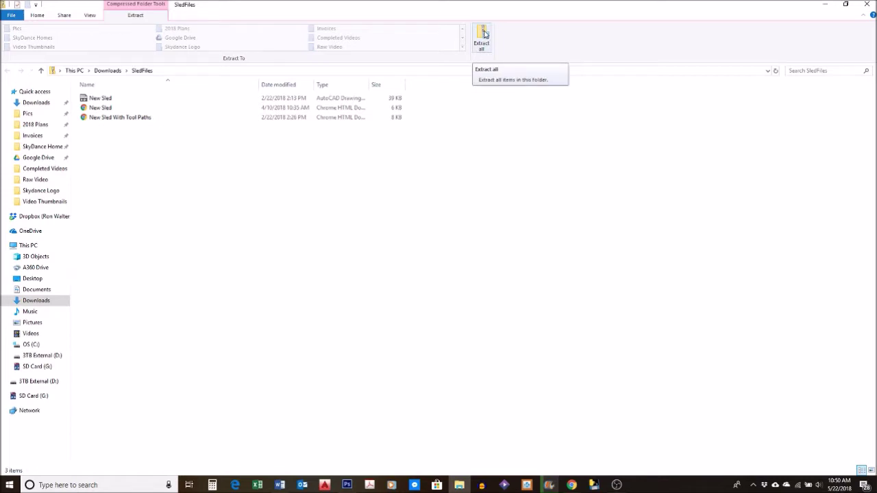
Step: Extract the zip into a SledFiles folder in Downloads, then close both Explorer windows
{"action": "left_click", "coordinate": [484, 33]}
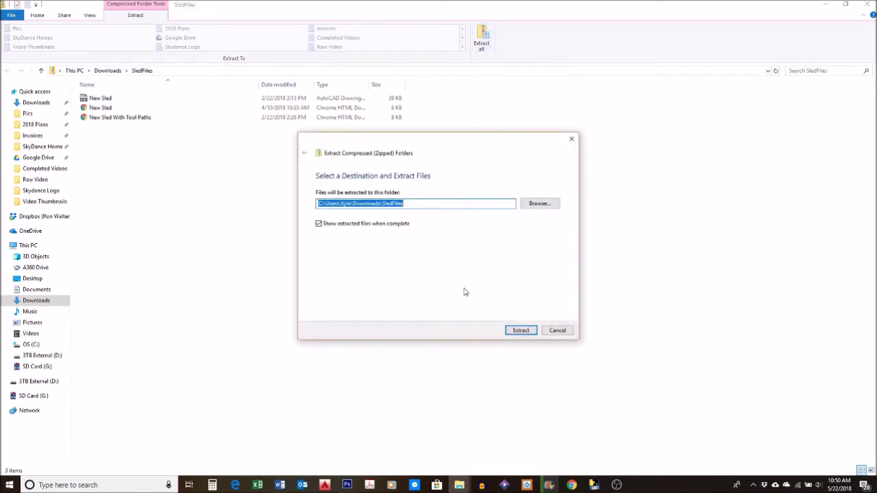
{"action": "left_click", "coordinate": [521, 331]}
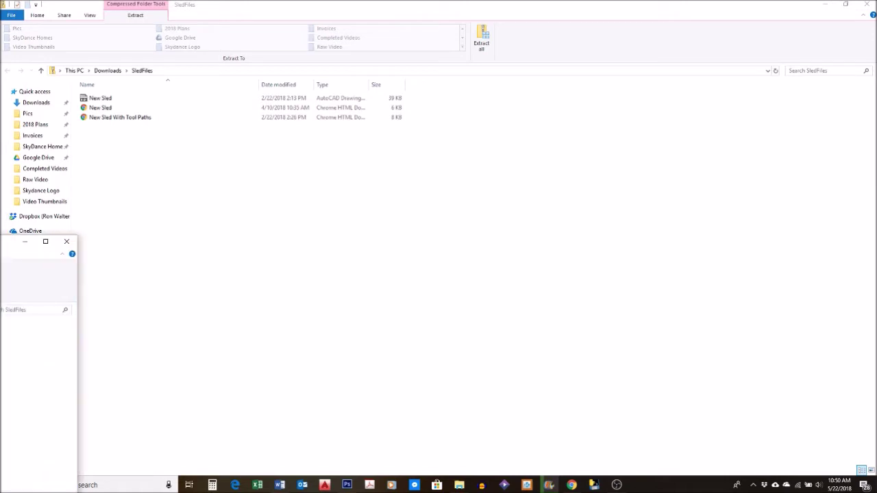
{"action": "left_click_drag", "start_coordinate": [442, 150], "coordinate": [473, 4]}
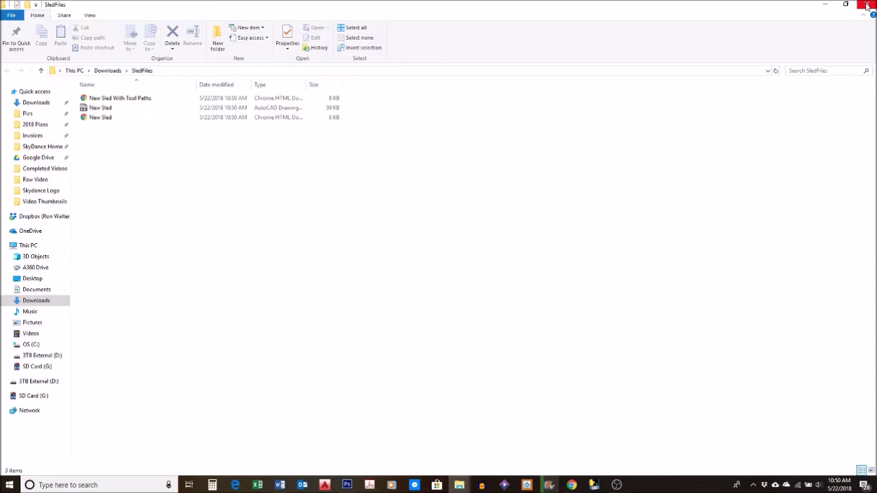
{"action": "left_click", "coordinate": [866, 6]}
{"action": "left_click", "coordinate": [864, 6]}
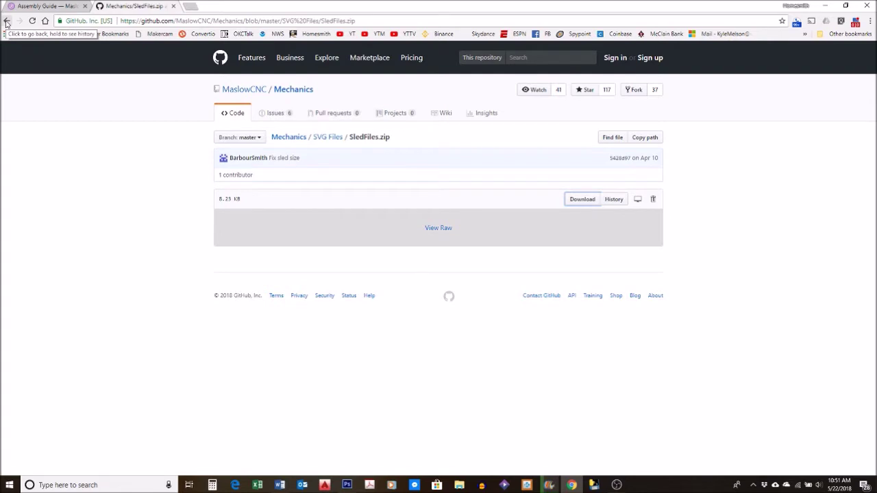
{"action": "left_click", "coordinate": [6, 23]}
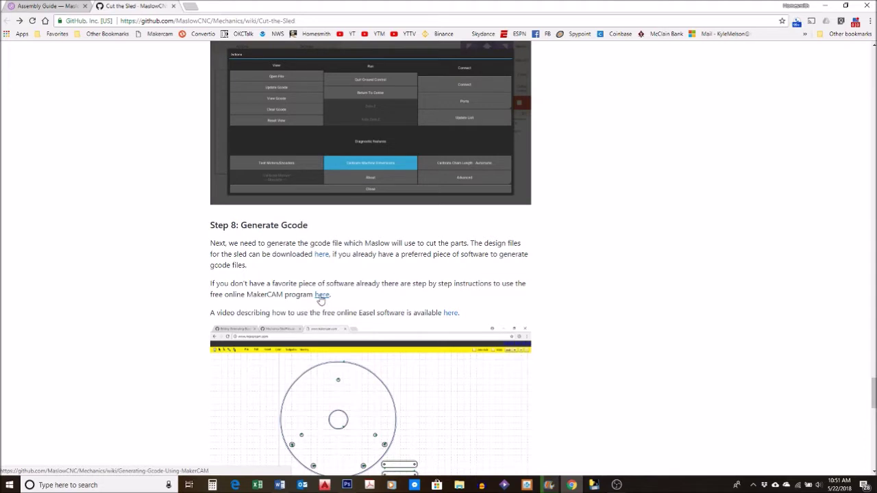
{"action": "left_click", "coordinate": [321, 295]}
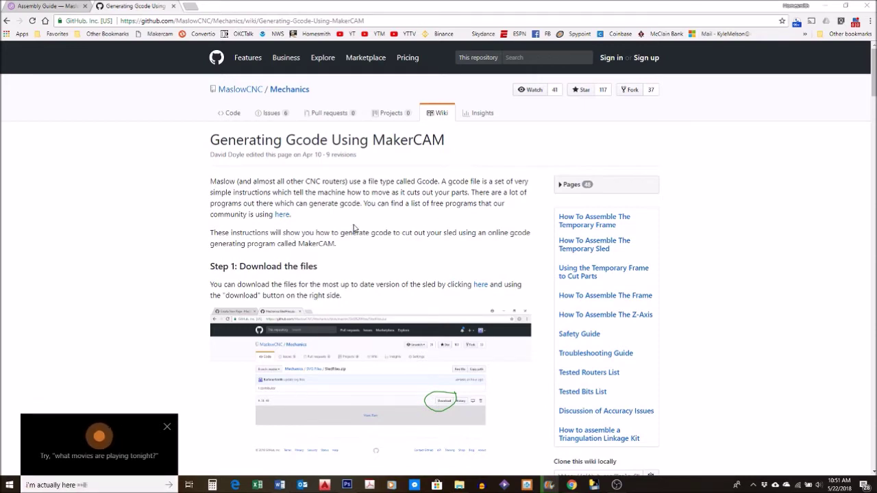
{"action": "scroll", "coordinate": [355, 228], "scroll_direction": "down", "scroll_amount": 6}
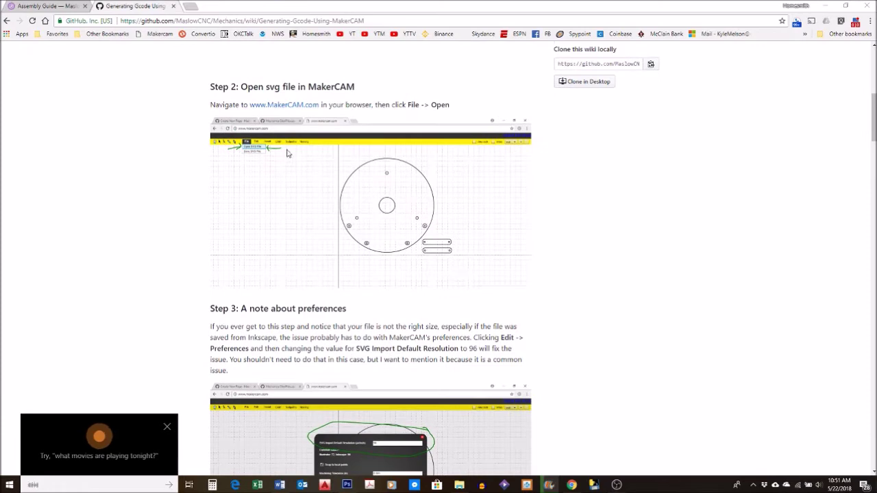
{"action": "left_click", "coordinate": [324, 156]}
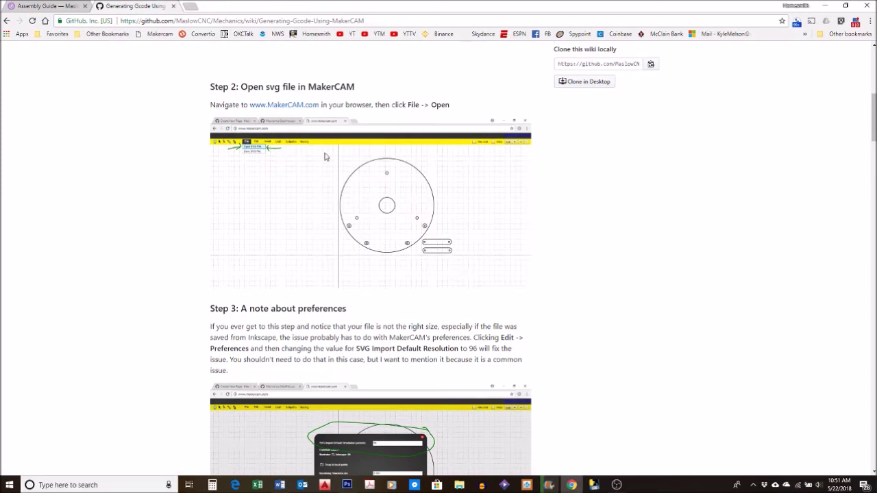
{"action": "left_click", "coordinate": [298, 108]}
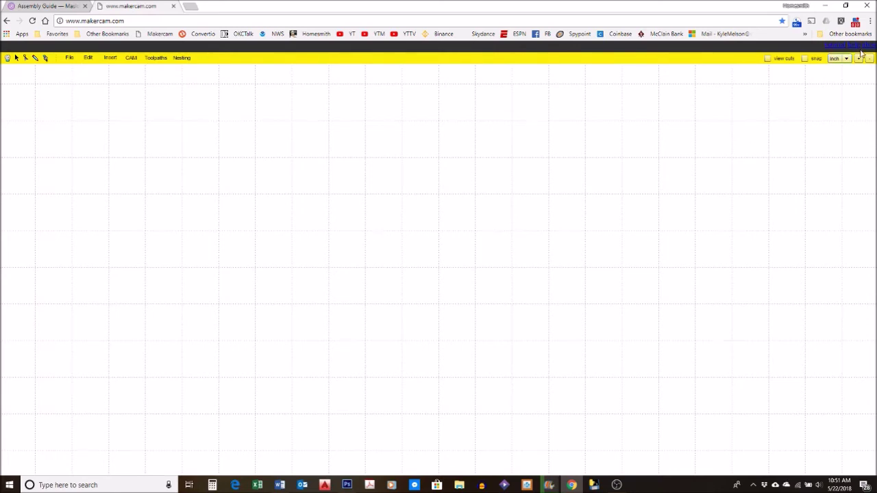
Step: Dismiss Chrome's menu once MakerCAM loads and bring up MakerCAM's File menu
{"action": "left_click", "coordinate": [870, 22]}
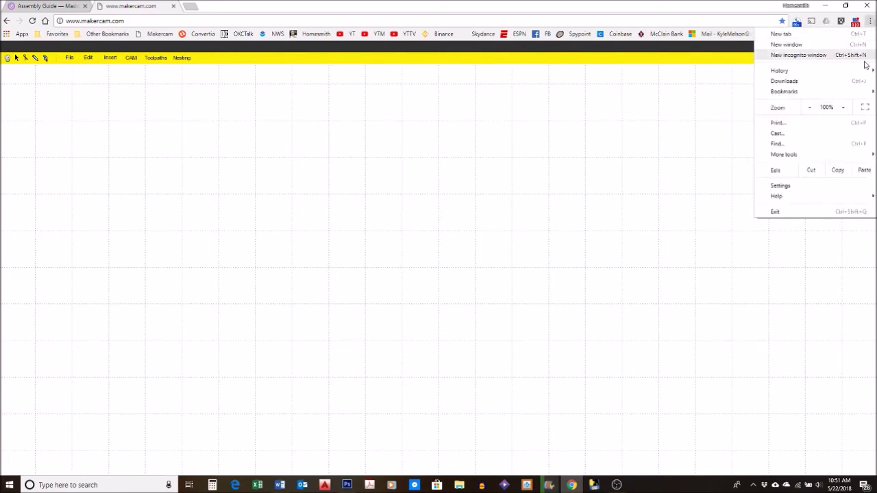
{"action": "left_click", "coordinate": [69, 58]}
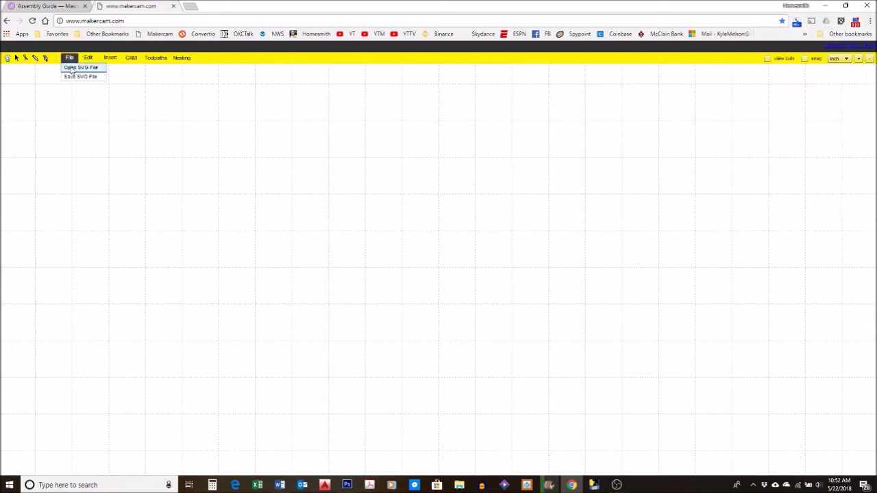
Step: Open the sled SVG from Downloads > SledFiles in MakerCAM
{"action": "left_click", "coordinate": [74, 70]}
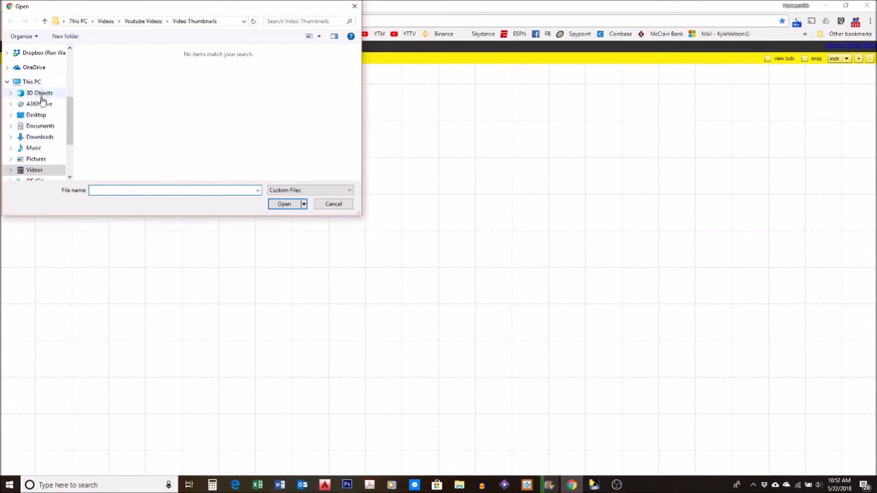
{"action": "left_click_drag", "start_coordinate": [70, 117], "coordinate": [70, 69]}
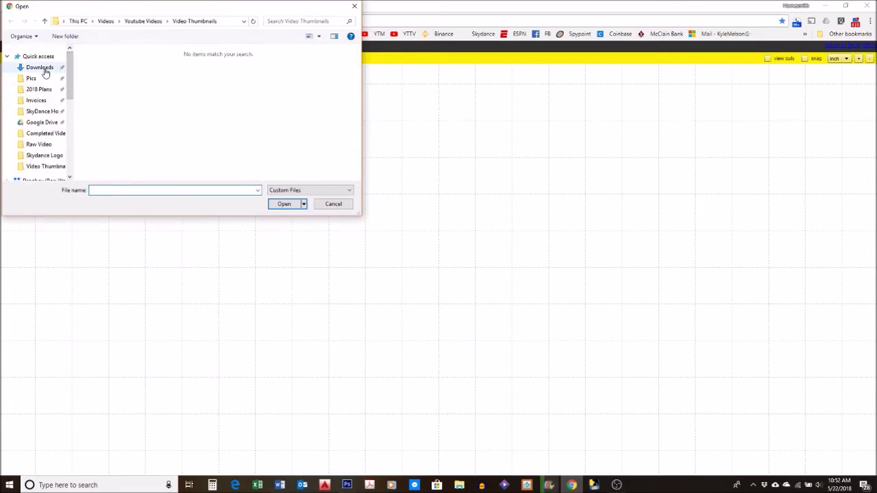
{"action": "left_click", "coordinate": [41, 68]}
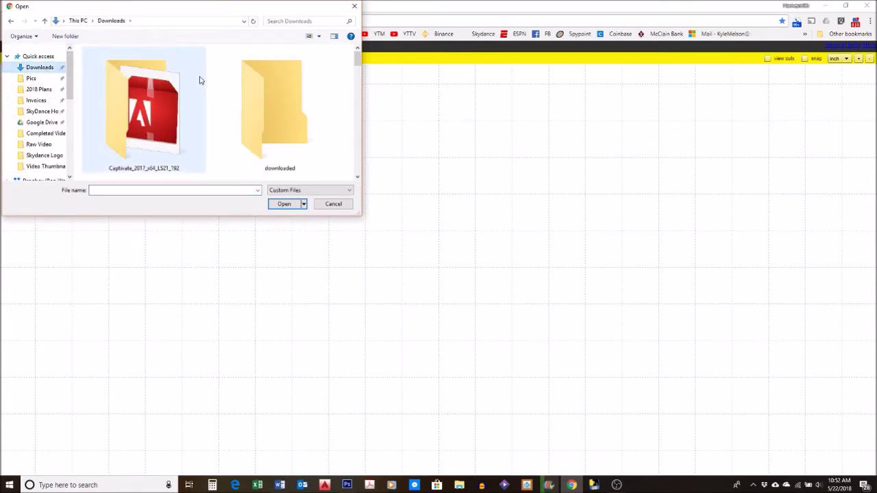
{"action": "scroll", "coordinate": [199, 80], "scroll_direction": "down", "scroll_amount": 5}
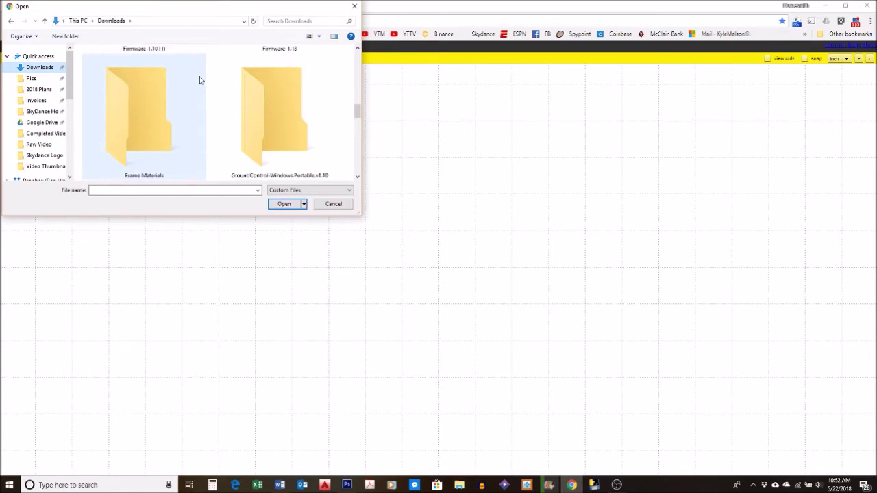
{"action": "scroll", "coordinate": [200, 80], "scroll_direction": "down", "scroll_amount": 10}
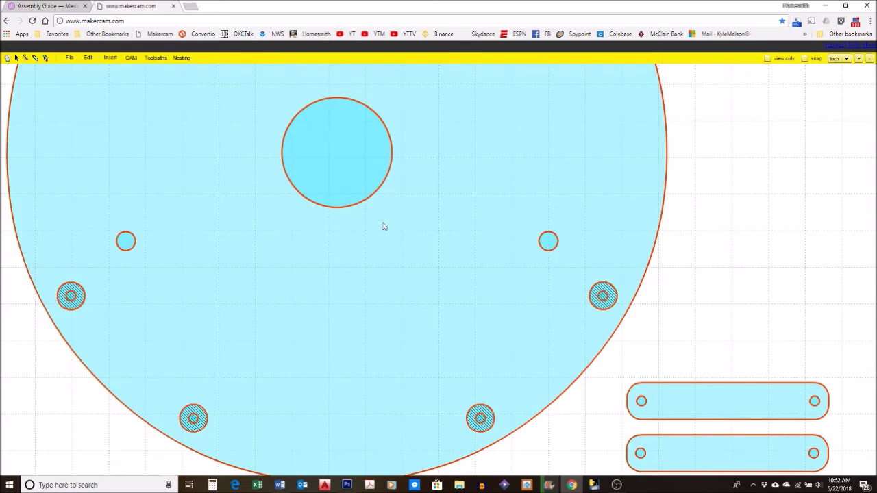
Step: Zoom out to fit the circular sled and both slotted bars, then bring up the CAM menu
{"action": "scroll", "coordinate": [384, 226], "scroll_direction": "down", "scroll_amount": 3}
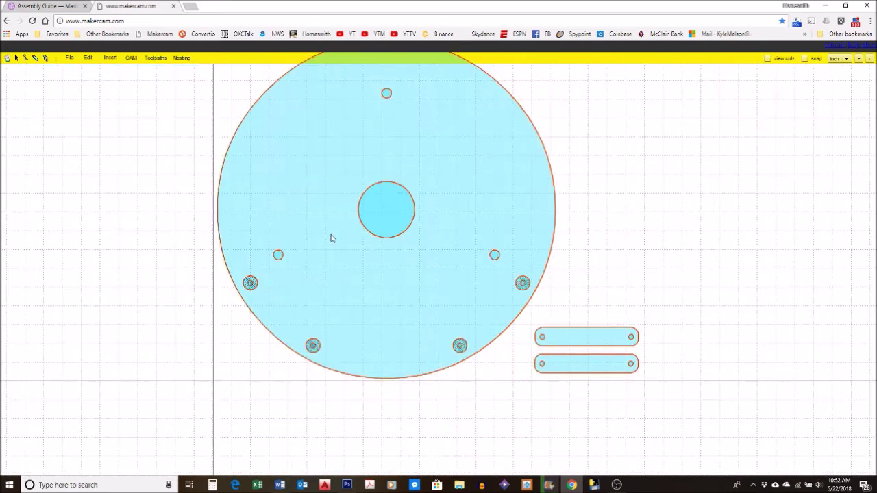
{"action": "scroll", "coordinate": [331, 238], "scroll_direction": "down", "scroll_amount": 2}
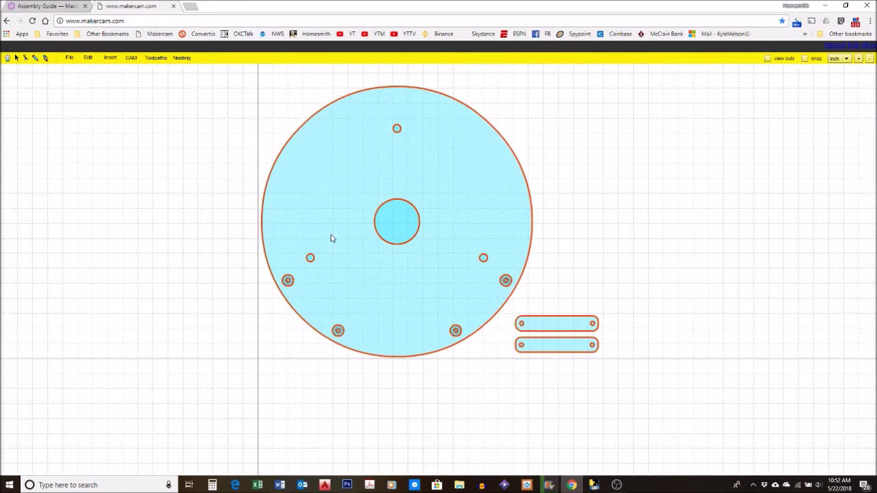
{"action": "scroll", "coordinate": [330, 238], "scroll_direction": "down", "scroll_amount": 1}
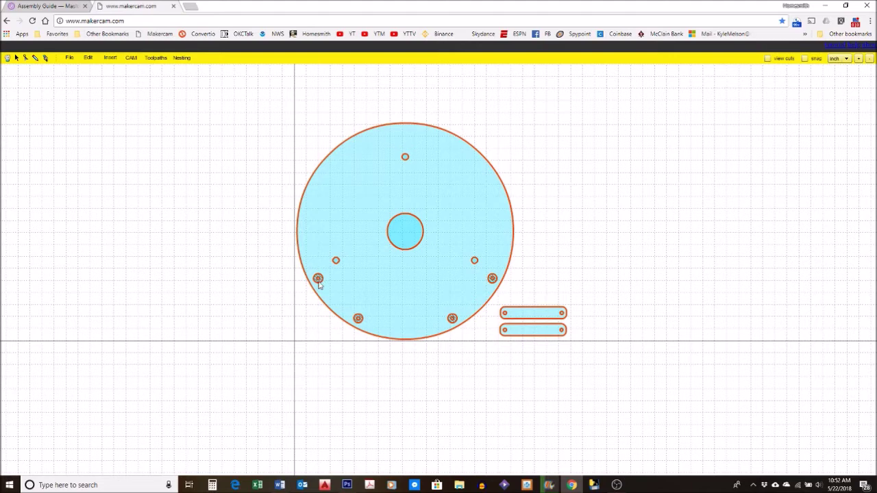
{"action": "left_click_drag", "start_coordinate": [336, 261], "coordinate": [403, 234]}
{"action": "left_click", "coordinate": [131, 58]}
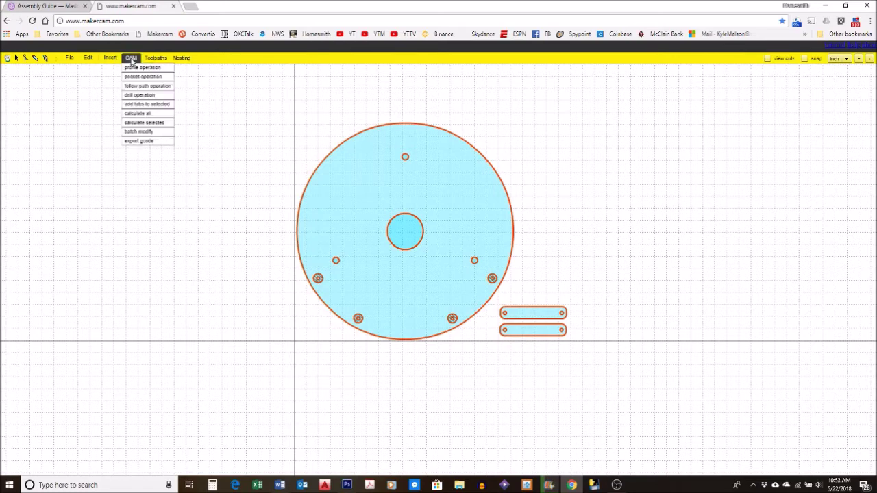
Step: Calculate toolpaths for all operations, zoom in, and select both slotted bars
{"action": "left_click", "coordinate": [149, 114]}
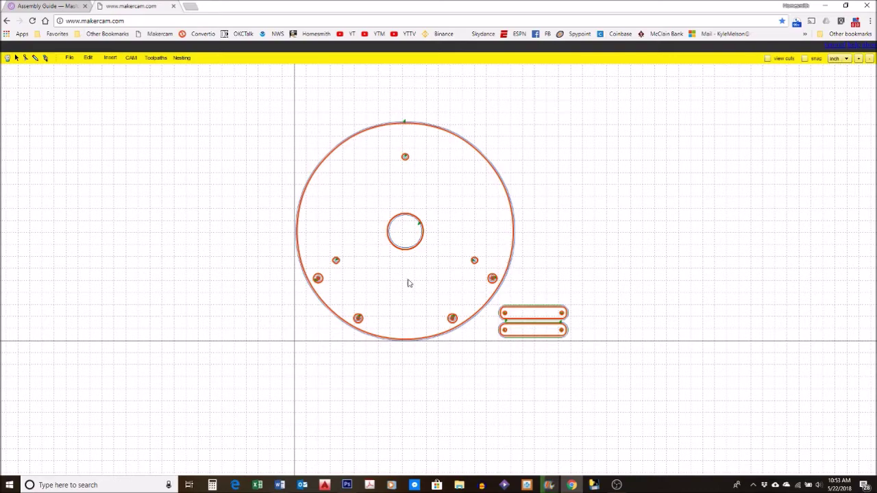
{"action": "scroll", "coordinate": [422, 245], "scroll_direction": "up", "scroll_amount": 2}
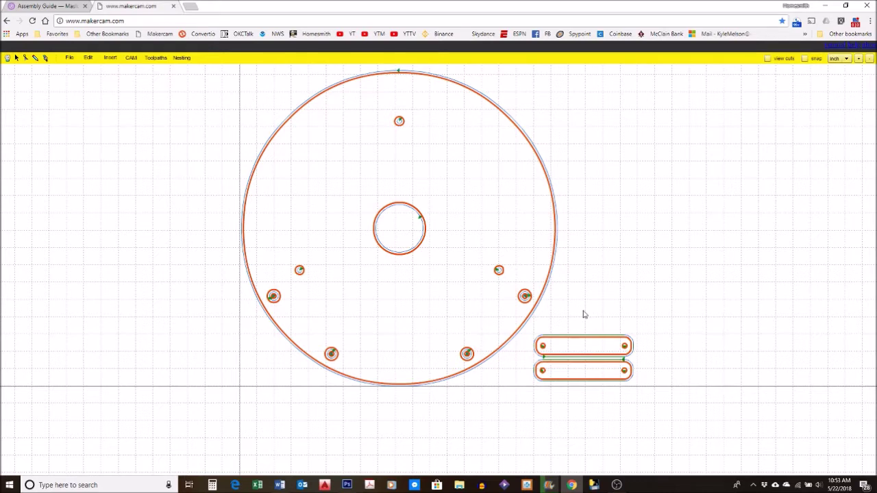
{"action": "left_click_drag", "start_coordinate": [586, 319], "coordinate": [567, 410]}
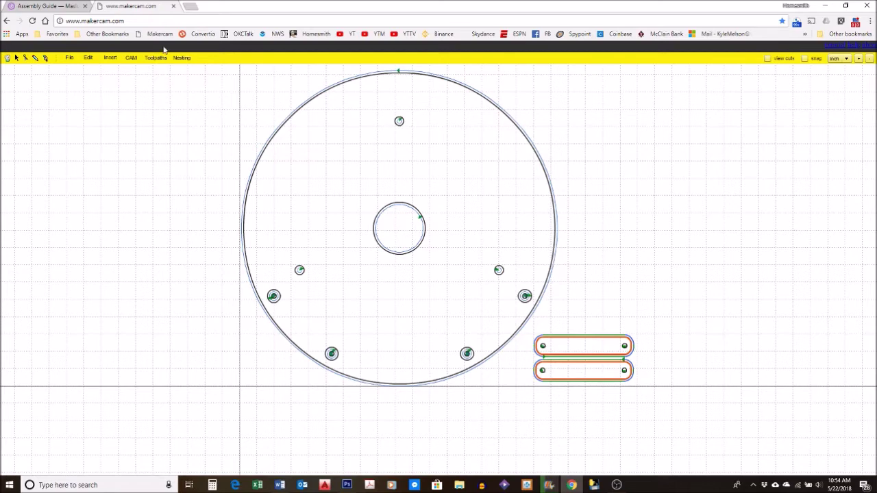
Step: Add holding tabs to the cutting paths around both slotted bars, then deselect them
{"action": "left_click", "coordinate": [132, 59]}
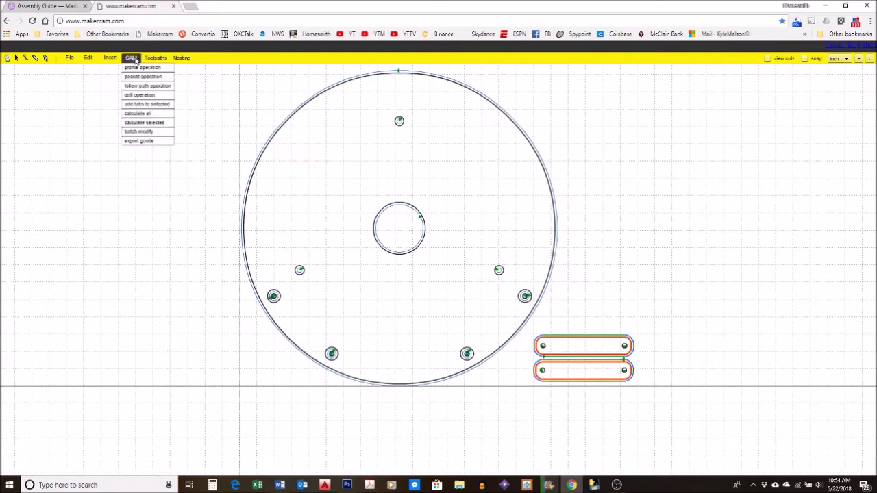
{"action": "left_click", "coordinate": [145, 105]}
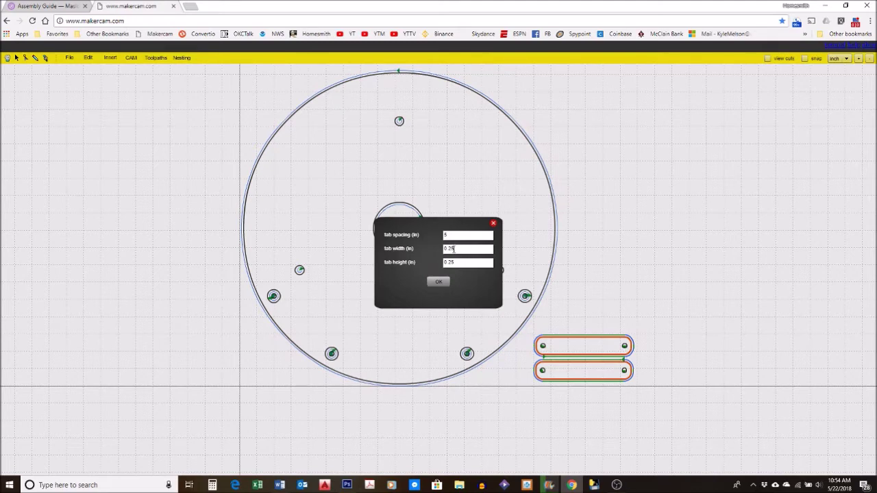
{"action": "double_click", "coordinate": [450, 249]}
{"action": "left_click_drag", "start_coordinate": [450, 249], "coordinate": [435, 251]}
{"action": "left_click", "coordinate": [439, 282]}
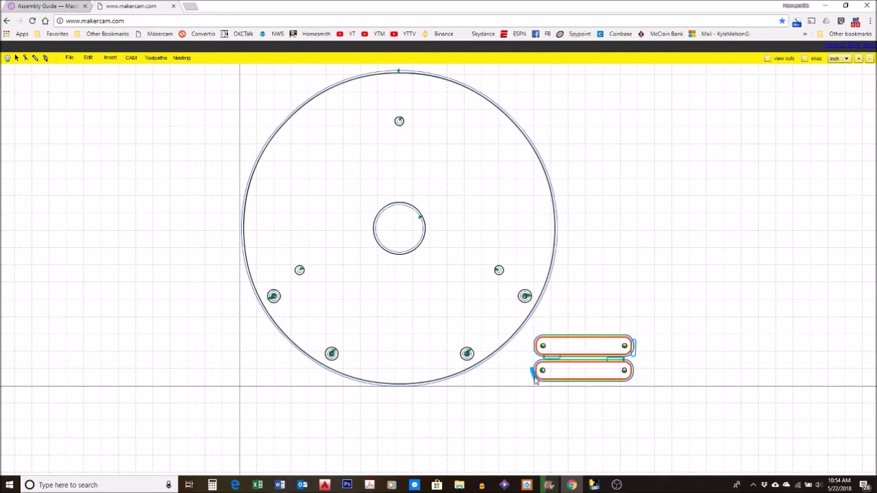
{"action": "left_click", "coordinate": [592, 368]}
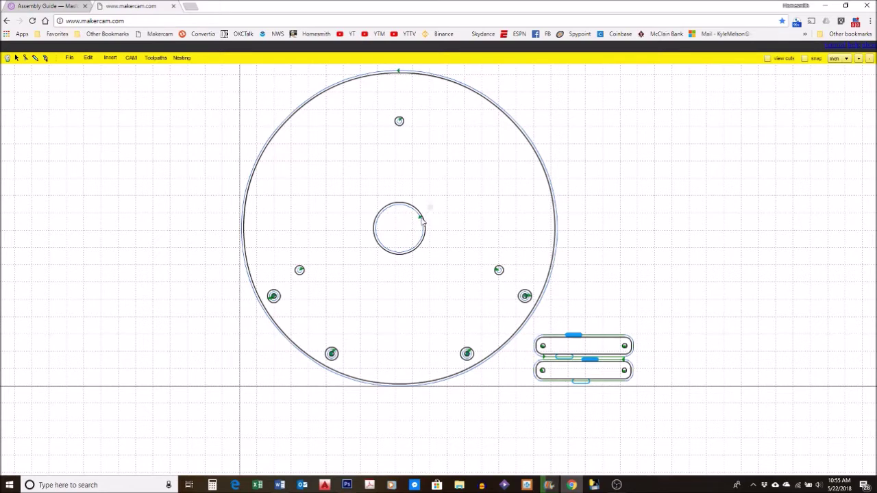
Step: Add a single 1-inch-wide holding tab to the centre hole's toolpath
{"action": "left_click", "coordinate": [412, 234]}
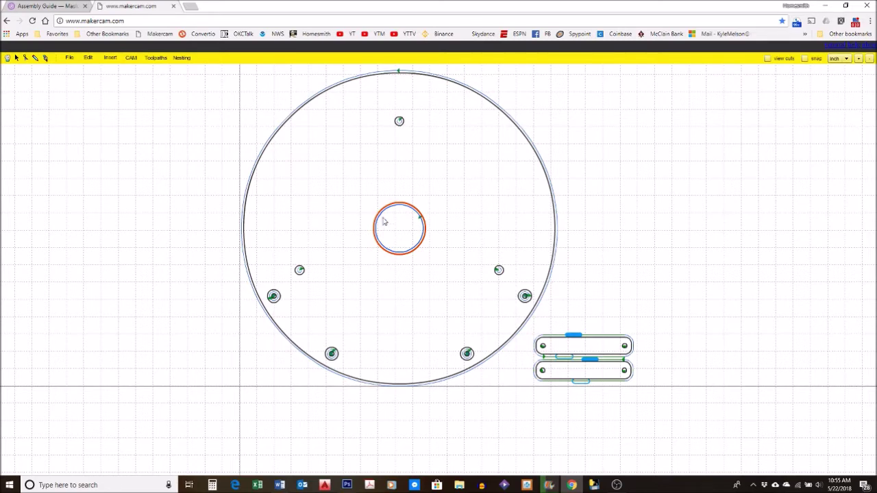
{"action": "left_click", "coordinate": [132, 58]}
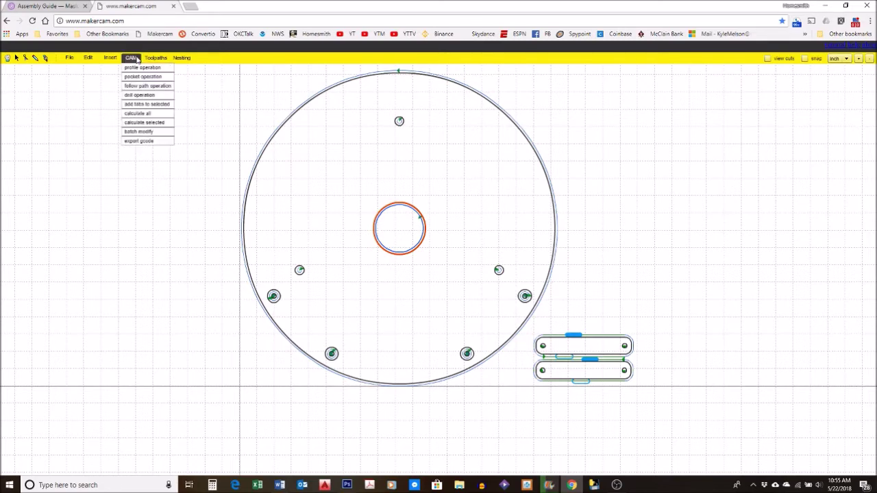
{"action": "left_click", "coordinate": [145, 104]}
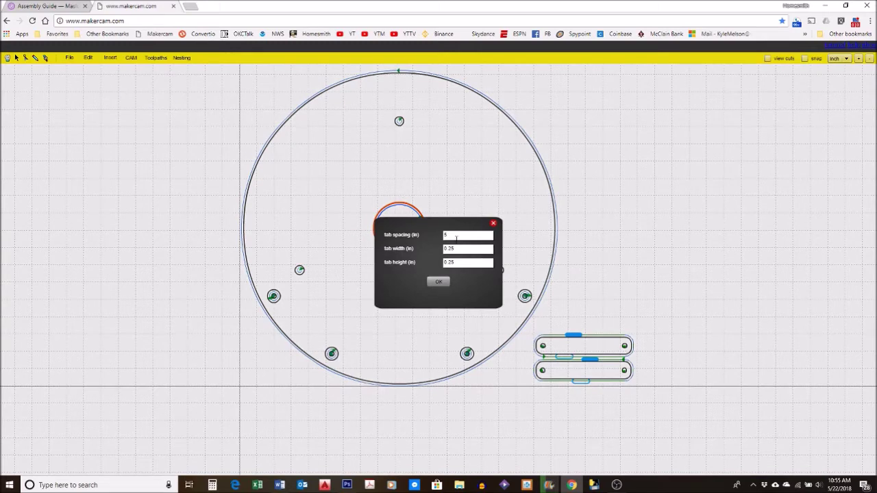
{"action": "left_click_drag", "start_coordinate": [458, 249], "coordinate": [441, 253]}
{"action": "type", "text": "1"}
{"action": "left_click", "coordinate": [440, 283]}
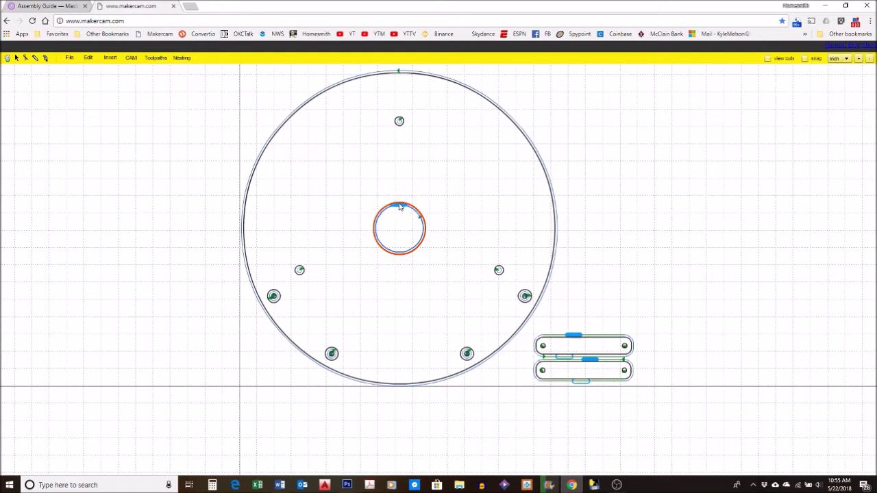
Step: Deselect the centre hole and marquee-select the outer disc outline
{"action": "left_click", "coordinate": [401, 206]}
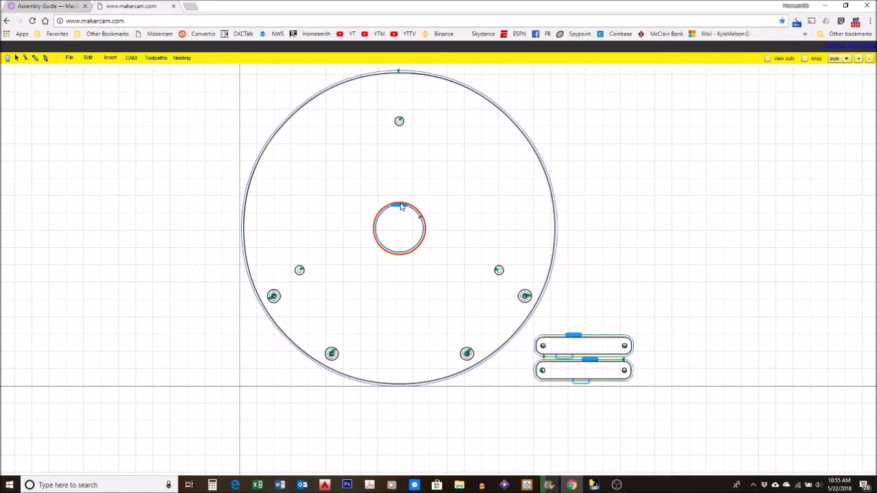
{"action": "left_click", "coordinate": [519, 182]}
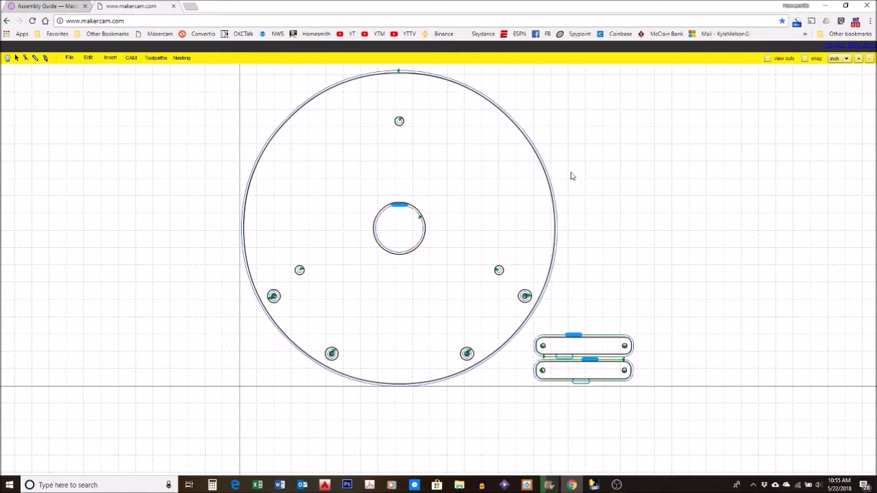
{"action": "left_click_drag", "start_coordinate": [571, 173], "coordinate": [506, 198]}
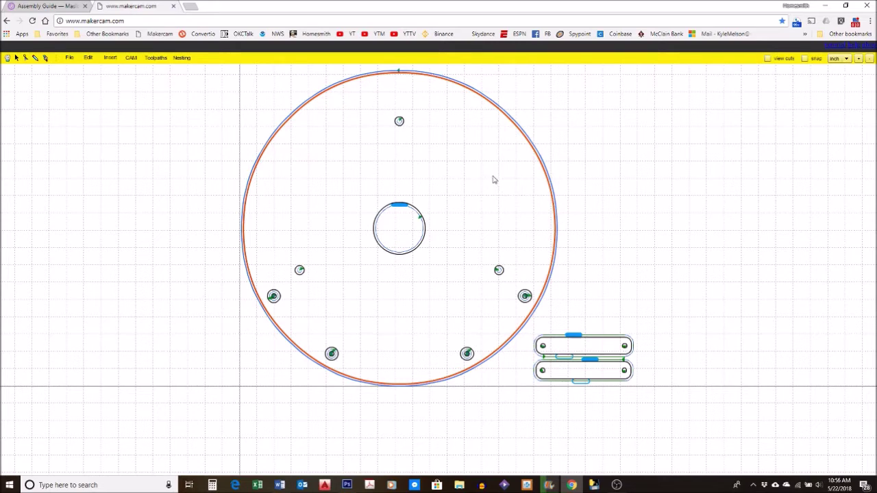
Step: Add holding tabs to the outer disc edge with a tab spacing of 15
{"action": "left_click", "coordinate": [133, 58]}
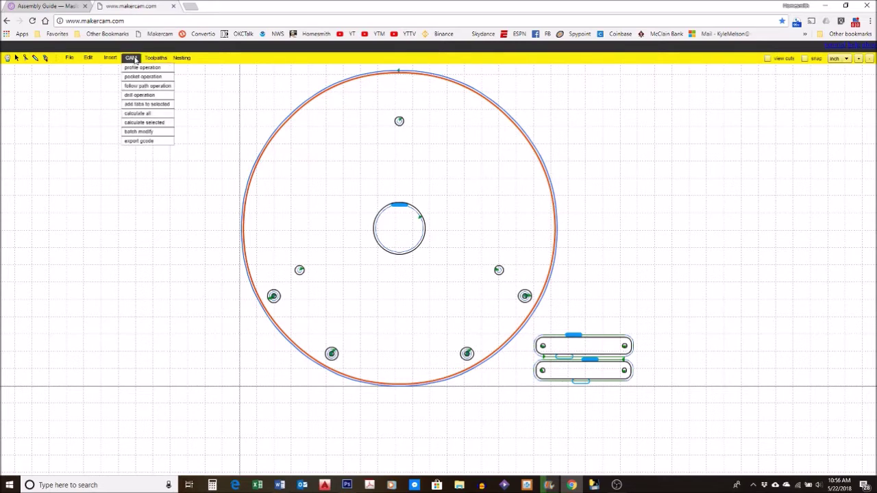
{"action": "left_click", "coordinate": [142, 106]}
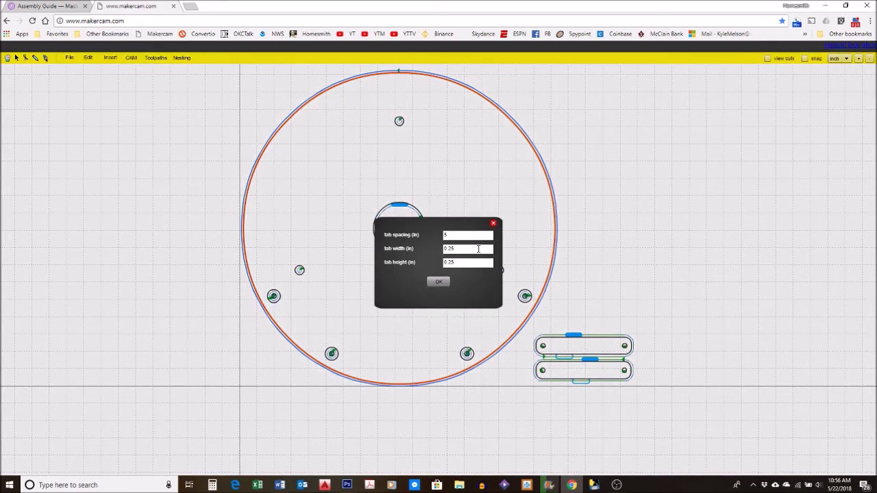
{"action": "left_click_drag", "start_coordinate": [456, 232], "coordinate": [432, 238]}
{"action": "type", "text": "15"}
{"action": "key", "text": "Tab"}
{"action": "left_click", "coordinate": [438, 281]}
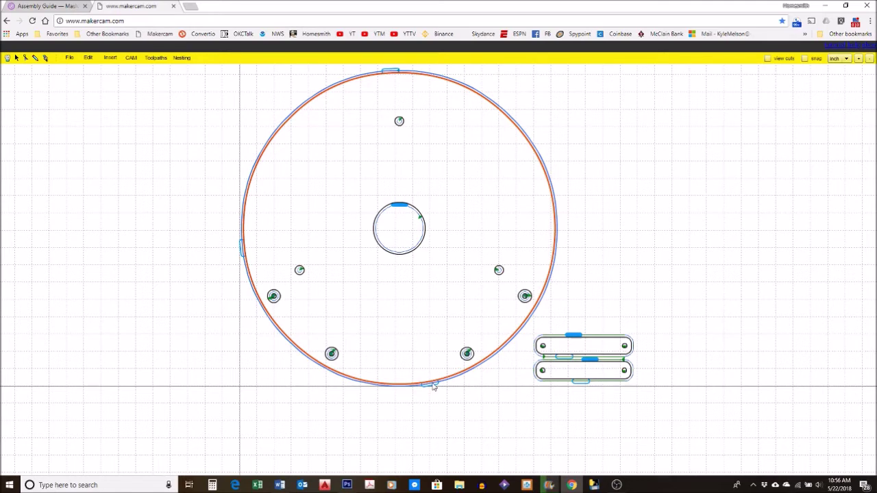
Step: Move the bottom tab to the lower-right and the top tab to the upper-right edge
{"action": "left_click_drag", "start_coordinate": [433, 386], "coordinate": [500, 351]}
{"action": "left_click_drag", "start_coordinate": [394, 73], "coordinate": [519, 110]}
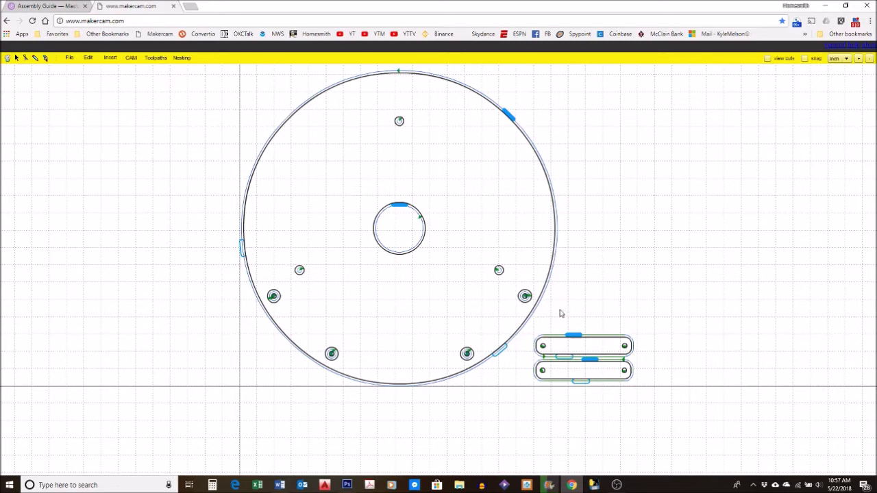
{"action": "left_click", "coordinate": [133, 59]}
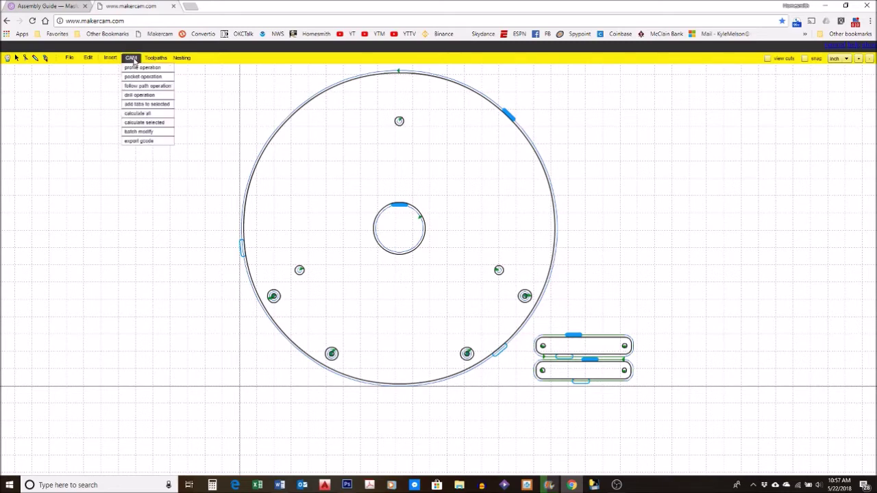
{"action": "left_click", "coordinate": [148, 141]}
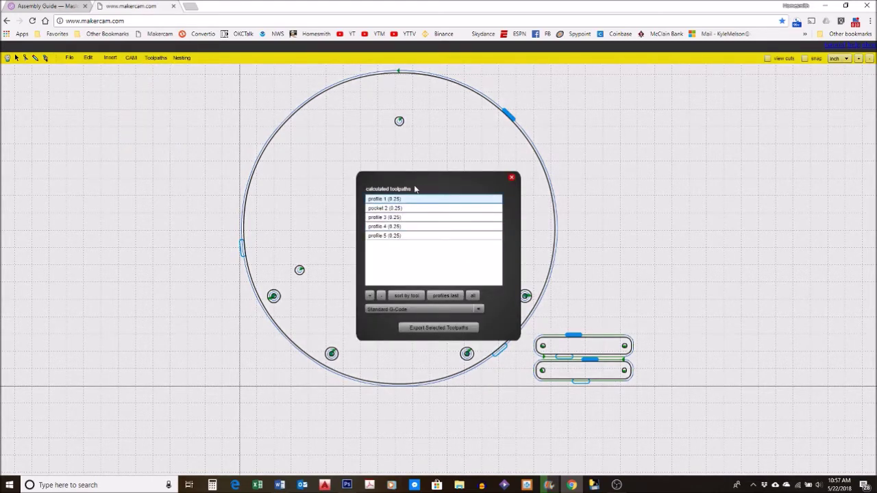
{"action": "left_click_drag", "start_coordinate": [414, 180], "coordinate": [625, 135]}
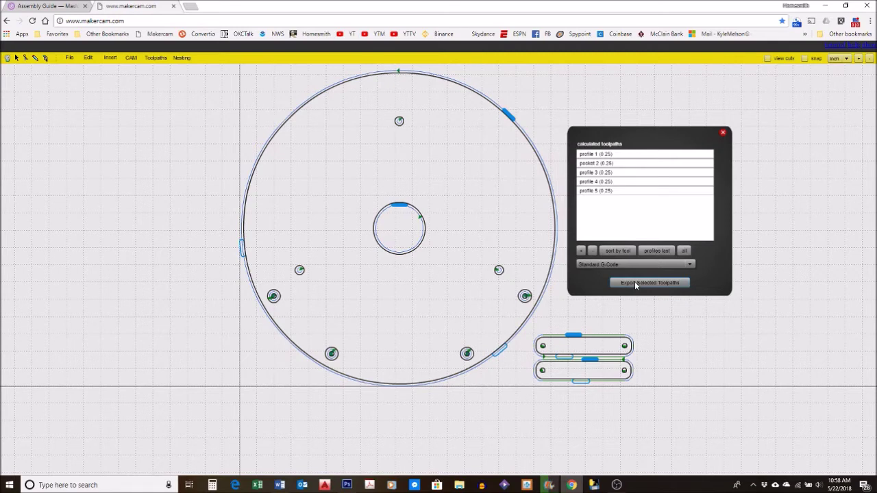
{"action": "left_click", "coordinate": [625, 193]}
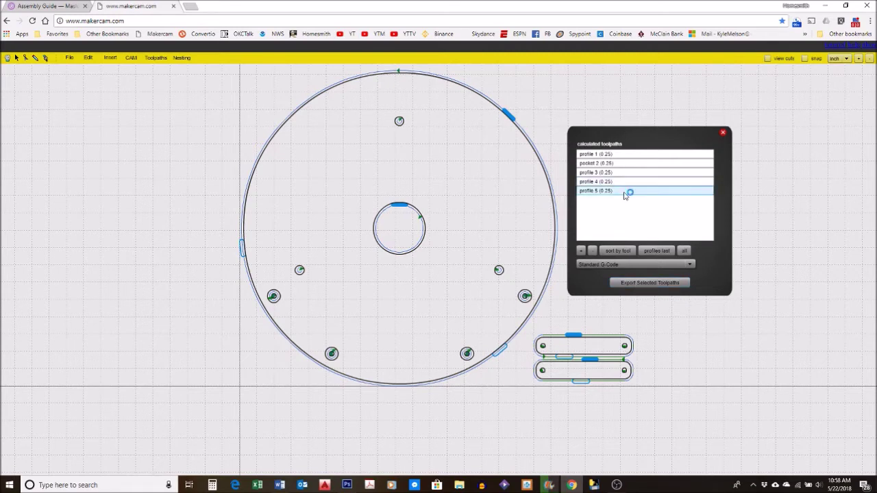
{"action": "left_click", "coordinate": [724, 133]}
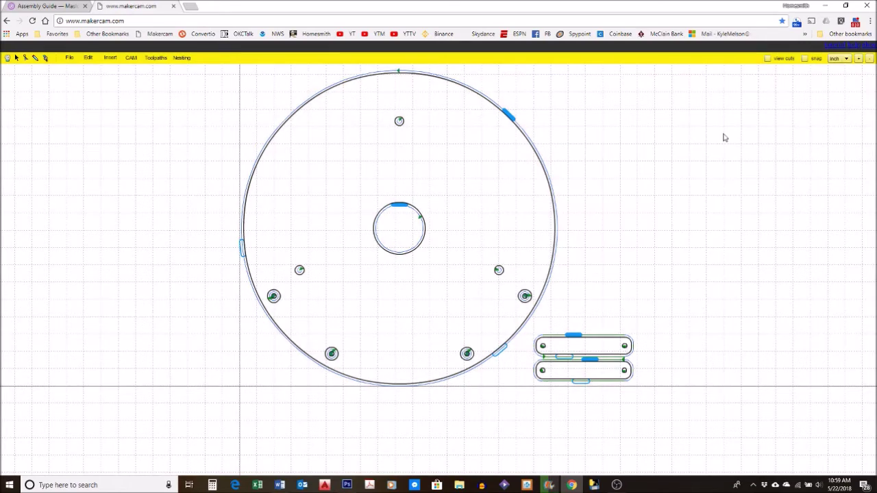
Step: Create profile 6 on the outer disc: outside cut, 0.25-inch tool, -0.75 depth
{"action": "left_click", "coordinate": [518, 127]}
{"action": "left_click", "coordinate": [131, 58]}
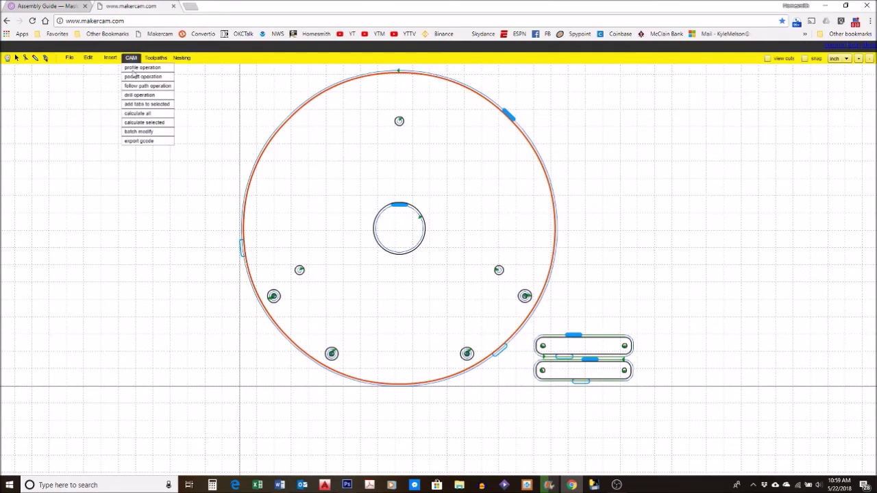
{"action": "left_click", "coordinate": [139, 68]}
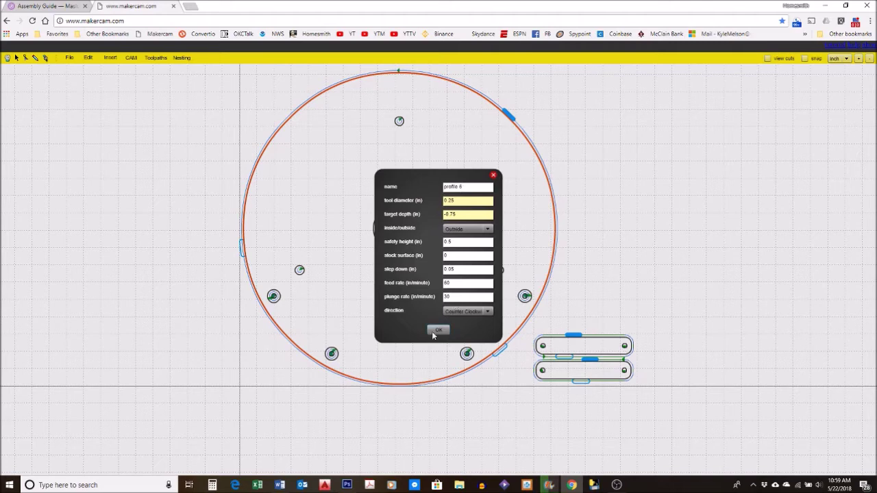
{"action": "left_click", "coordinate": [494, 177]}
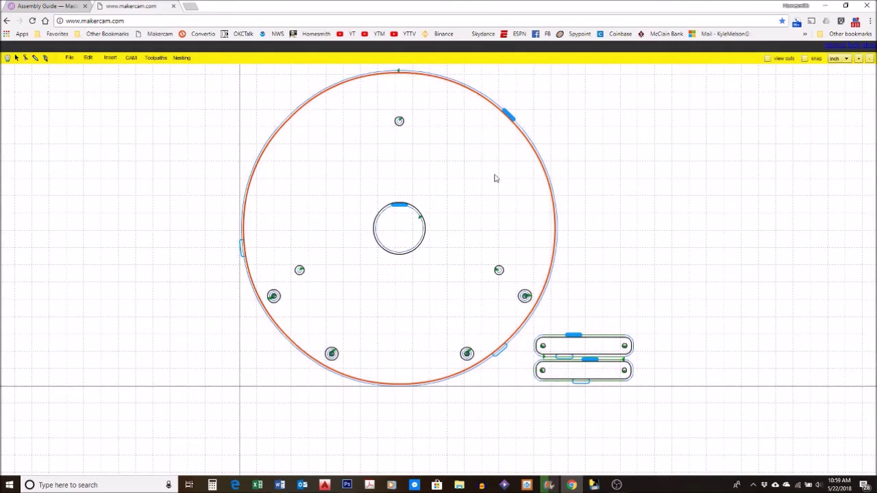
Step: Export G-code with all five calculated toolpaths selected
{"action": "left_click", "coordinate": [178, 106]}
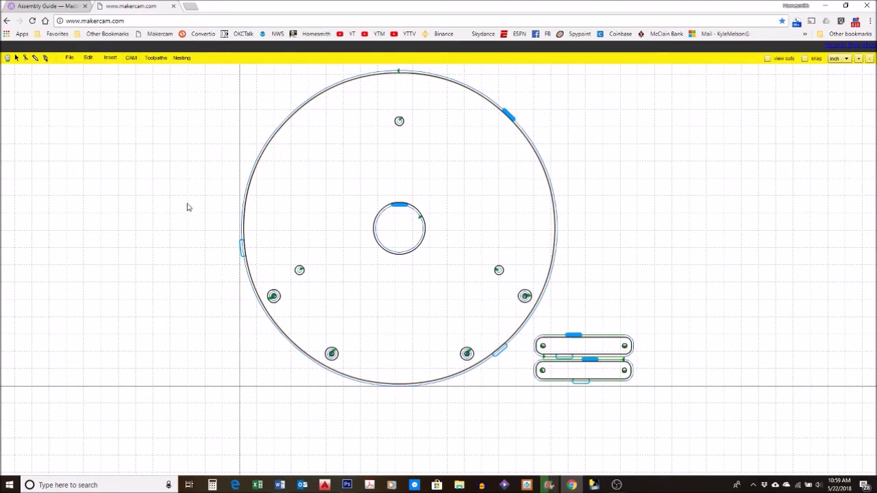
{"action": "left_click", "coordinate": [133, 58]}
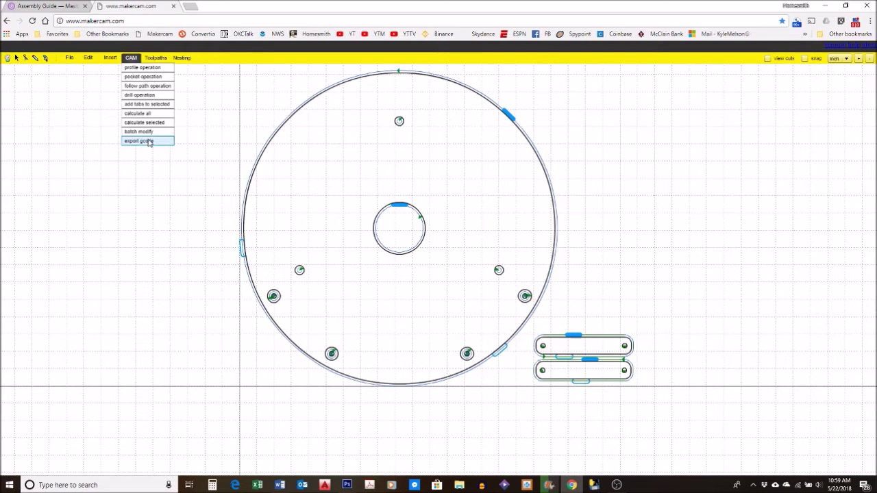
{"action": "left_click", "coordinate": [149, 141]}
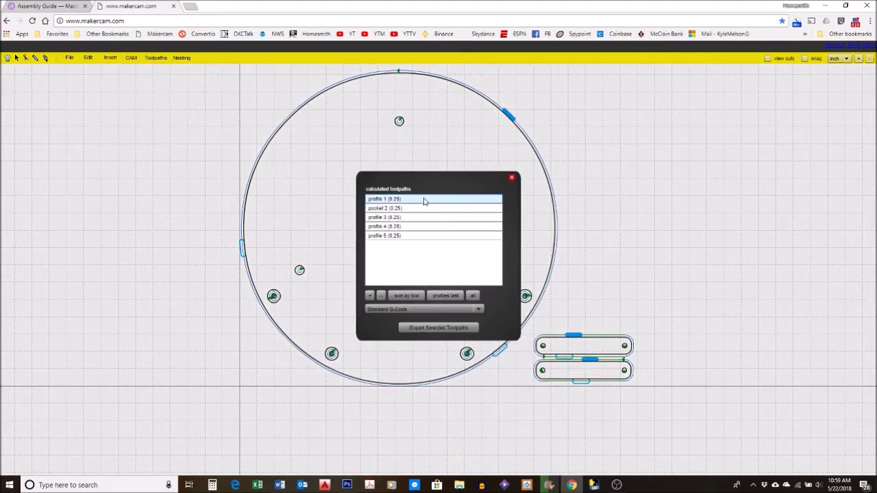
{"action": "left_click", "coordinate": [474, 295]}
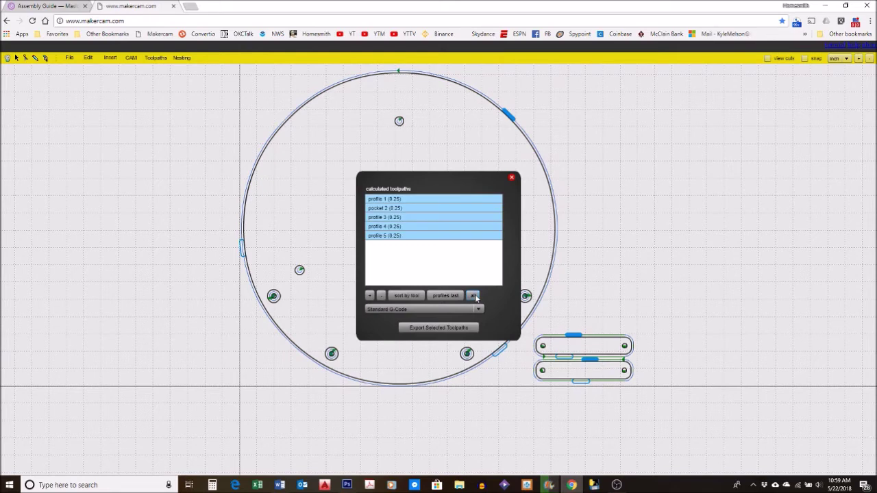
{"action": "left_click", "coordinate": [439, 327]}
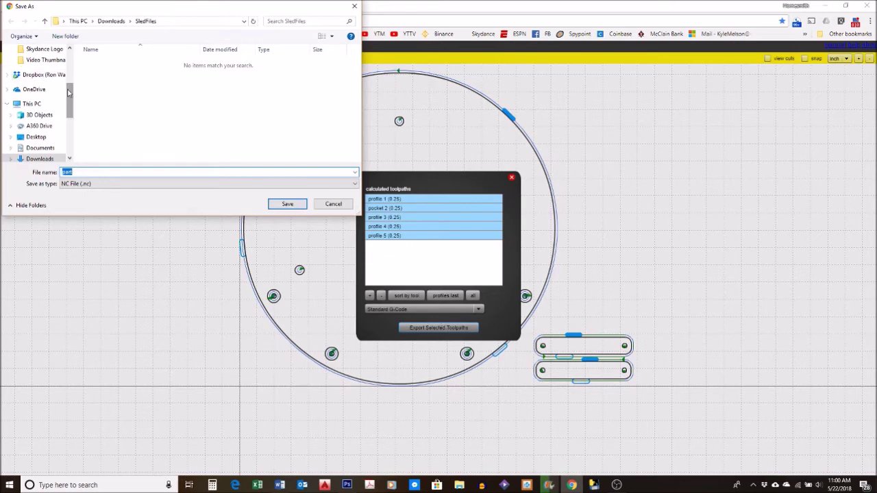
Step: Save the exported toolpaths as Sled.nc on the Desktop
{"action": "left_click", "coordinate": [33, 140]}
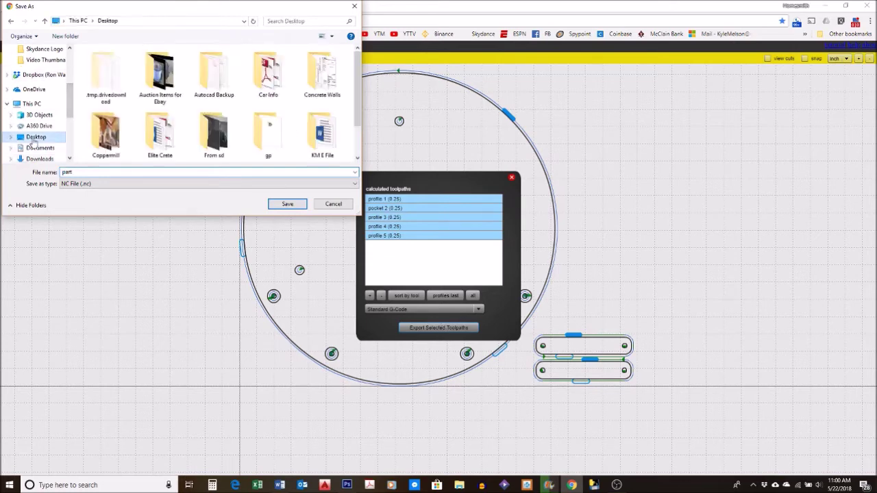
{"action": "double_click", "coordinate": [183, 173]}
{"action": "type", "text": "Sled"}
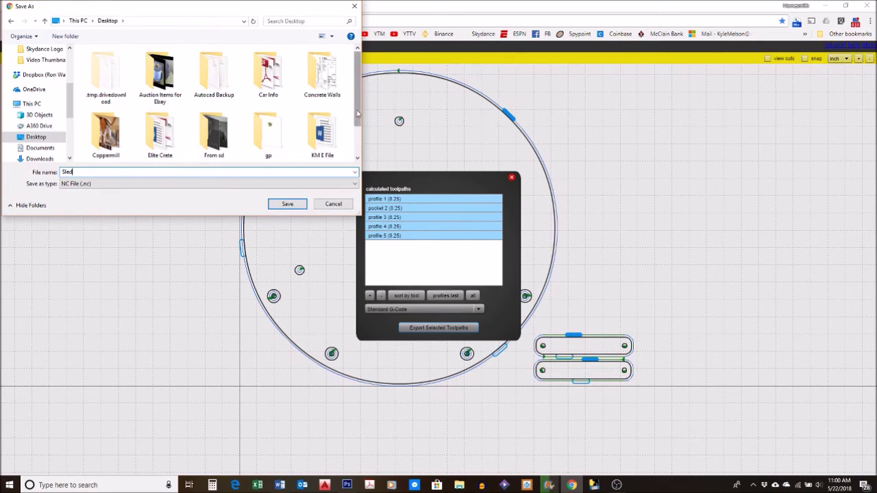
{"action": "left_click", "coordinate": [288, 204]}
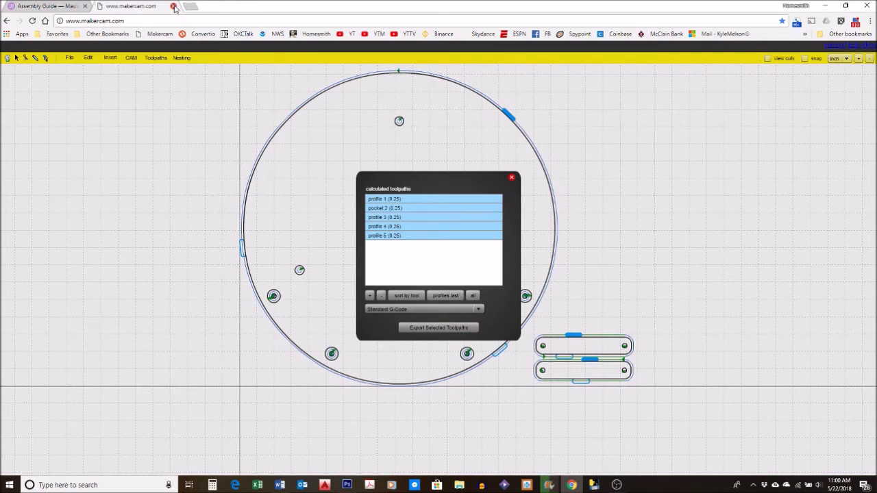
Step: Close the makercam.com tab and switch to Ground Control
{"action": "left_click", "coordinate": [174, 7]}
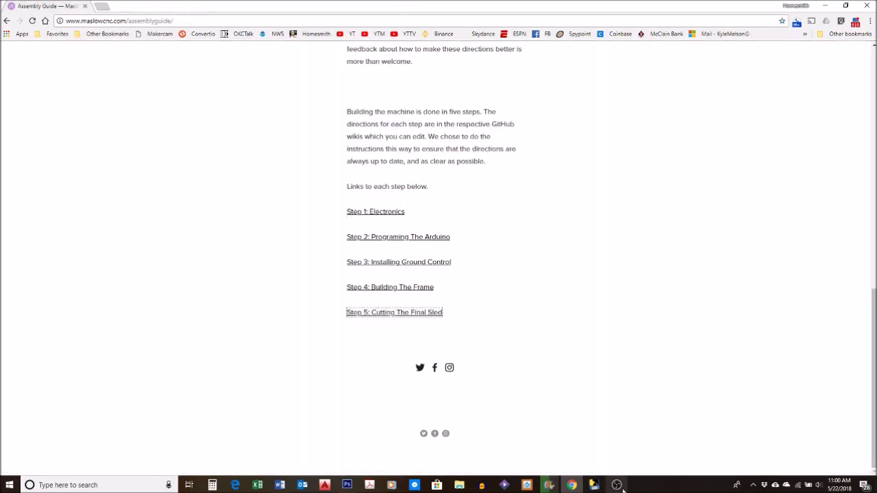
{"action": "left_click", "coordinate": [593, 487]}
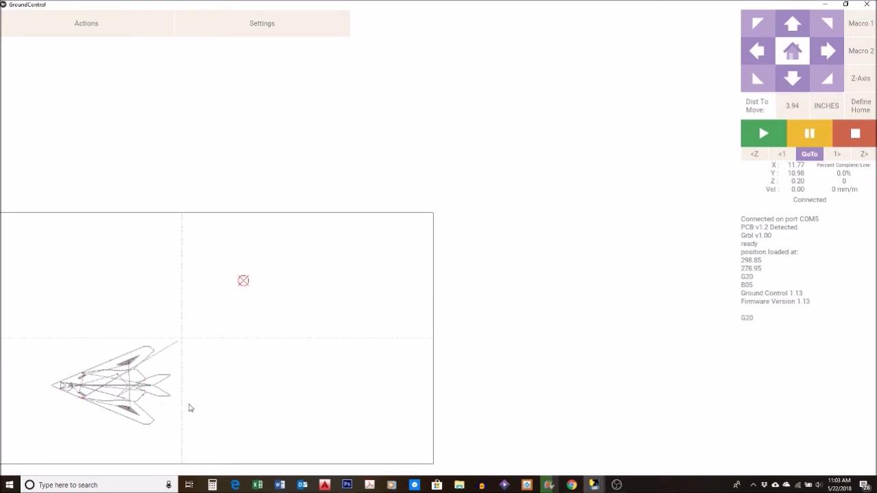
Step: Clear the old jet G-code from Ground Control and send the sled home
{"action": "left_click", "coordinate": [92, 25]}
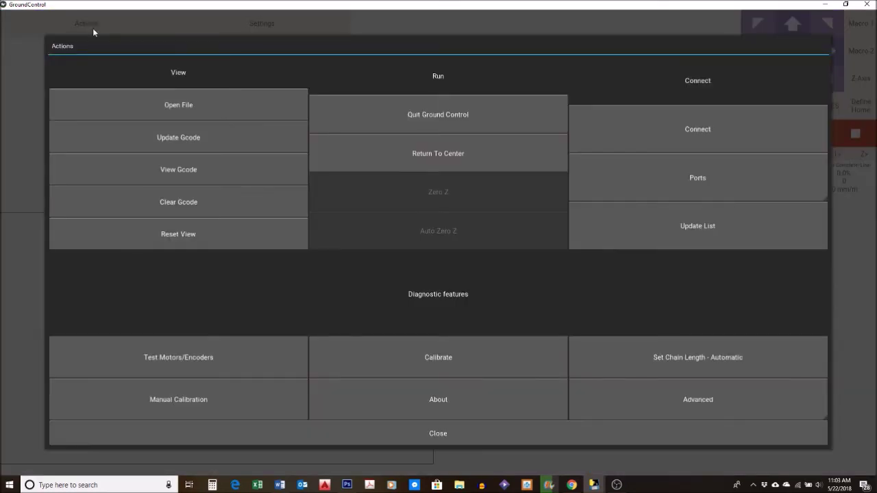
{"action": "left_click", "coordinate": [170, 200]}
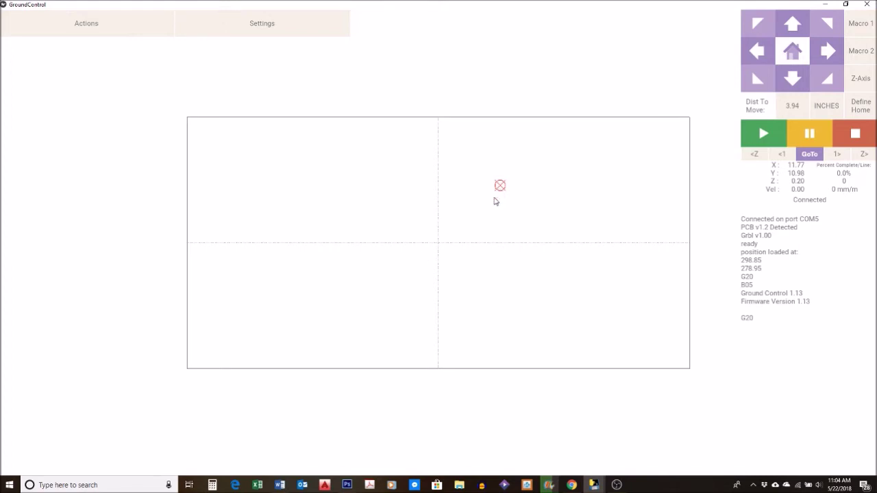
{"action": "left_click", "coordinate": [800, 55]}
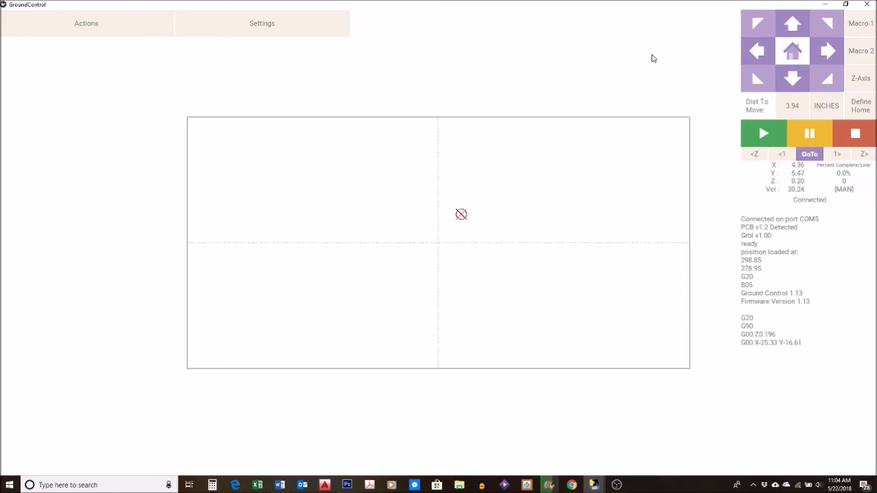
Step: Load Sled.nc from the Desktop into Ground Control
{"action": "left_click", "coordinate": [85, 28]}
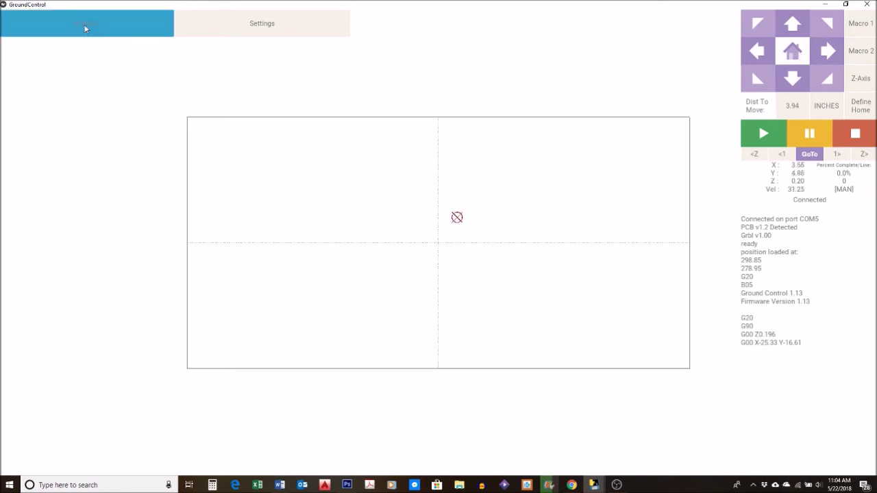
{"action": "left_click", "coordinate": [85, 28]}
{"action": "left_click", "coordinate": [85, 27]}
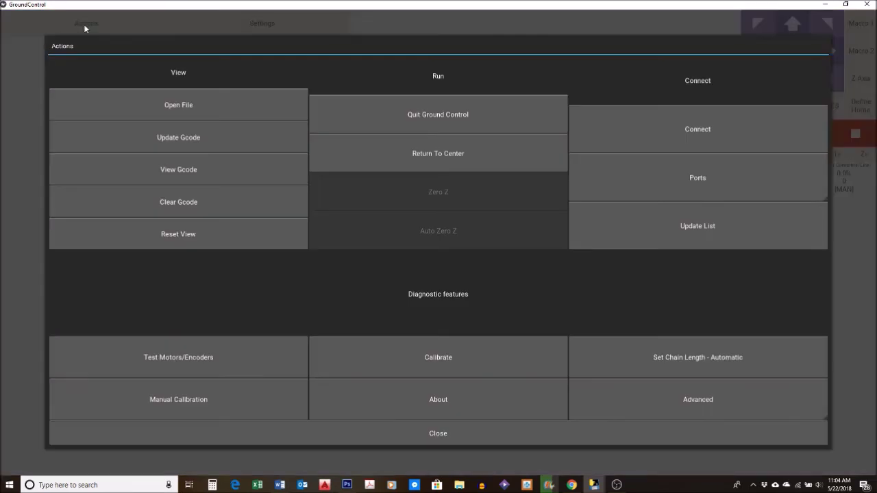
{"action": "left_click", "coordinate": [189, 105]}
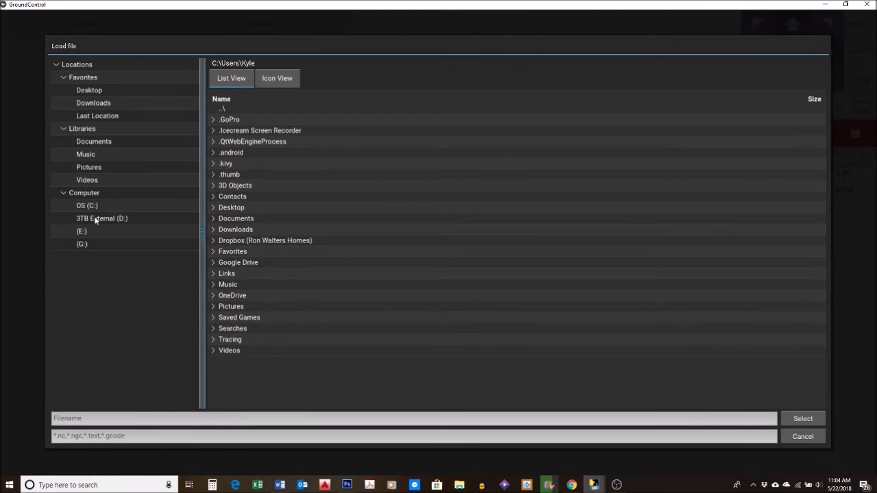
{"action": "left_click", "coordinate": [89, 92]}
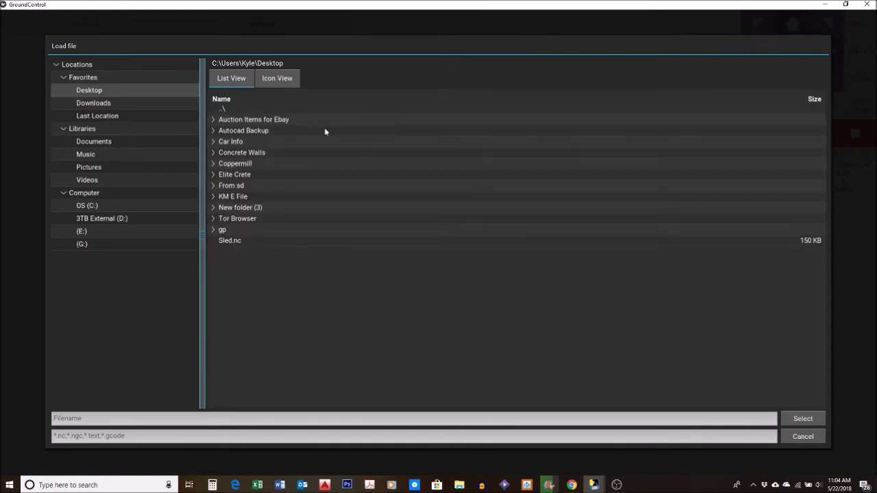
{"action": "left_click", "coordinate": [233, 242]}
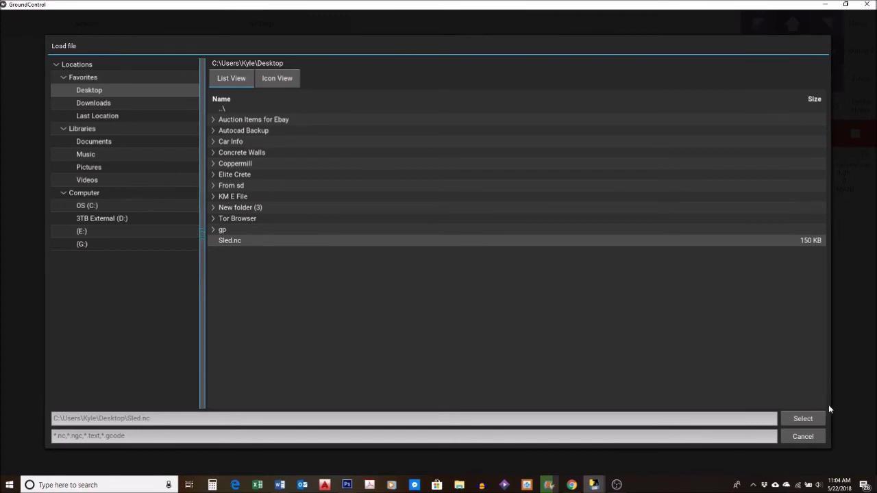
{"action": "left_click", "coordinate": [809, 419]}
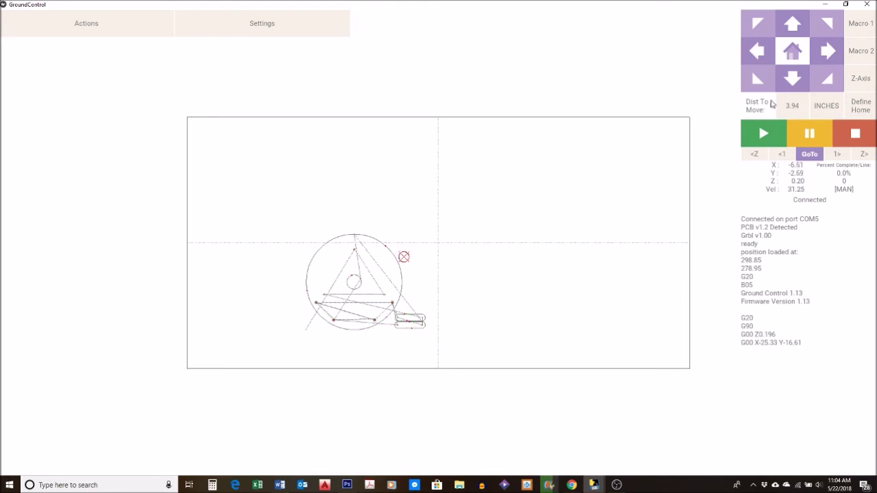
Step: Stop the sled and jog it 7.11 inches to the right
{"action": "left_click", "coordinate": [855, 136]}
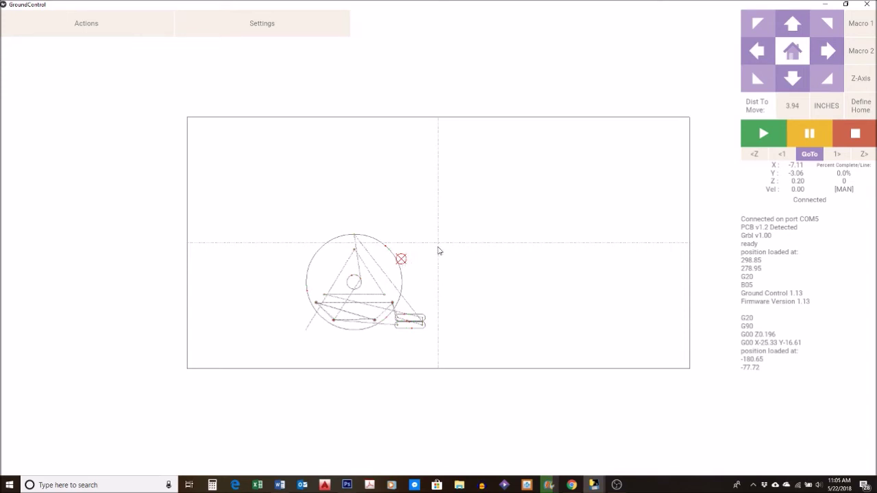
{"action": "left_click", "coordinate": [798, 171]}
{"action": "left_click", "coordinate": [789, 108]}
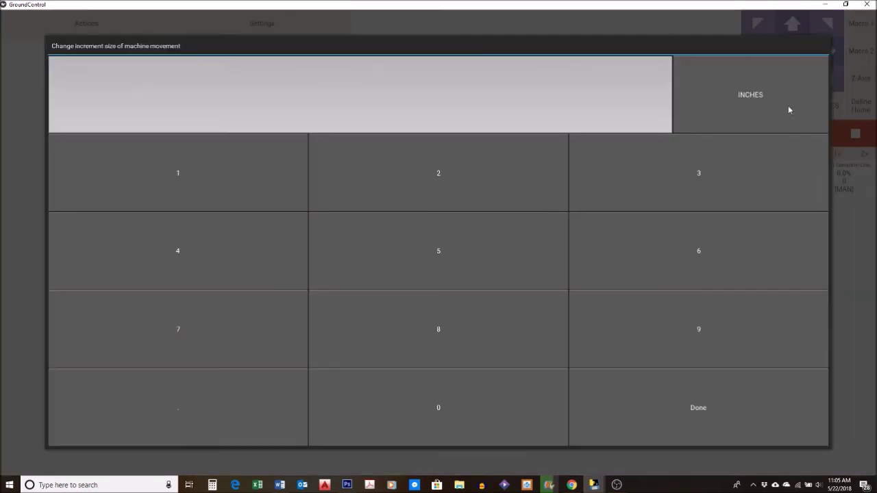
{"action": "type", "text": "7.11"}
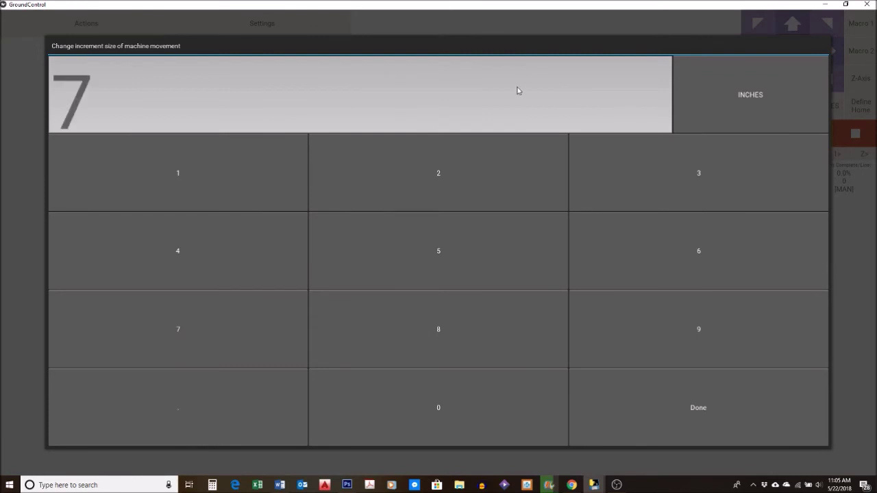
{"action": "left_click", "coordinate": [686, 394]}
{"action": "left_click", "coordinate": [823, 52]}
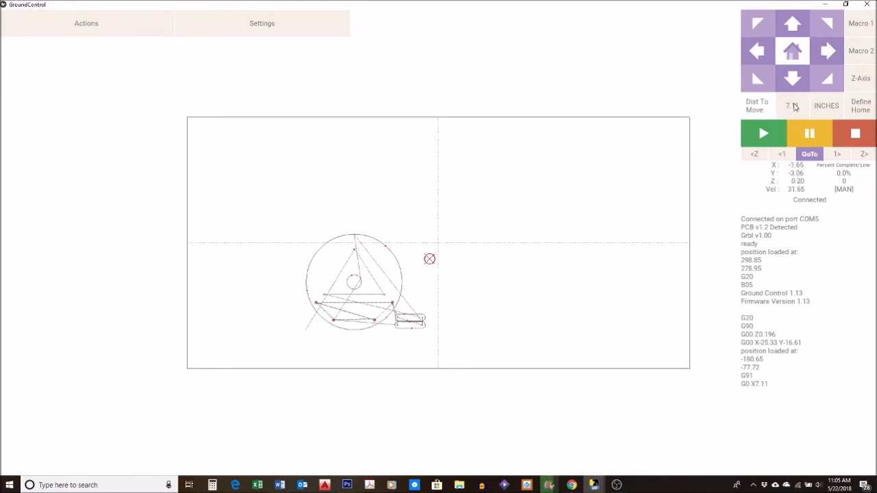
Step: Jog the sled 3.06 inches up and define that position as home
{"action": "left_click", "coordinate": [793, 107]}
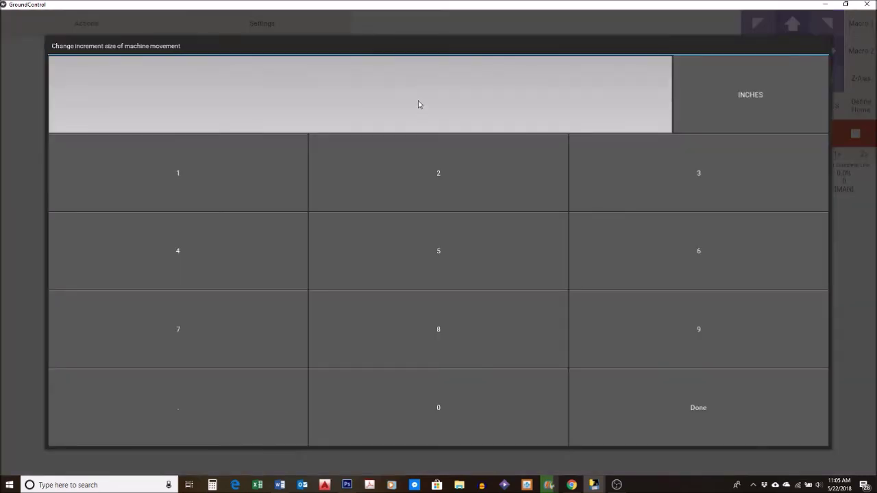
{"action": "type", "text": "3.06"}
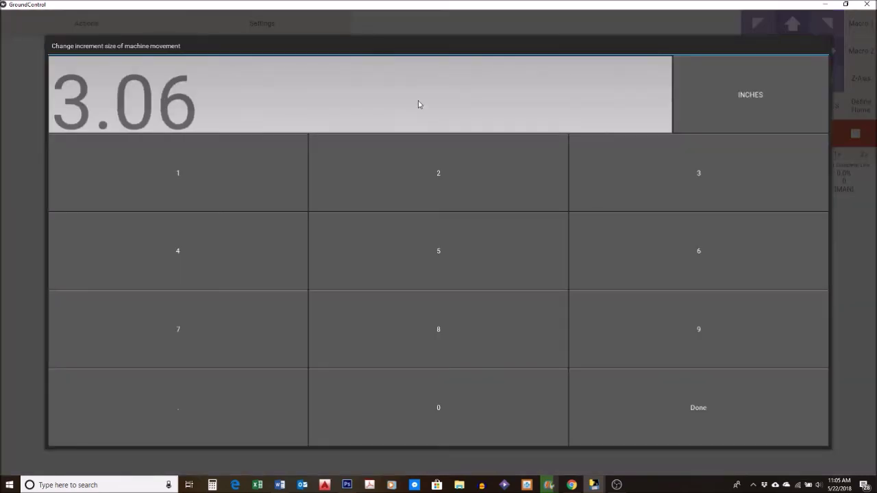
{"action": "left_click", "coordinate": [696, 392]}
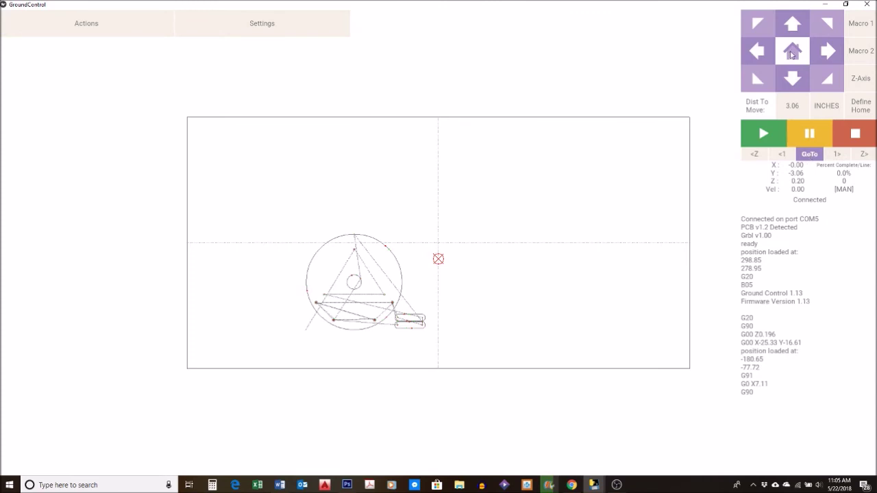
{"action": "left_click", "coordinate": [787, 24]}
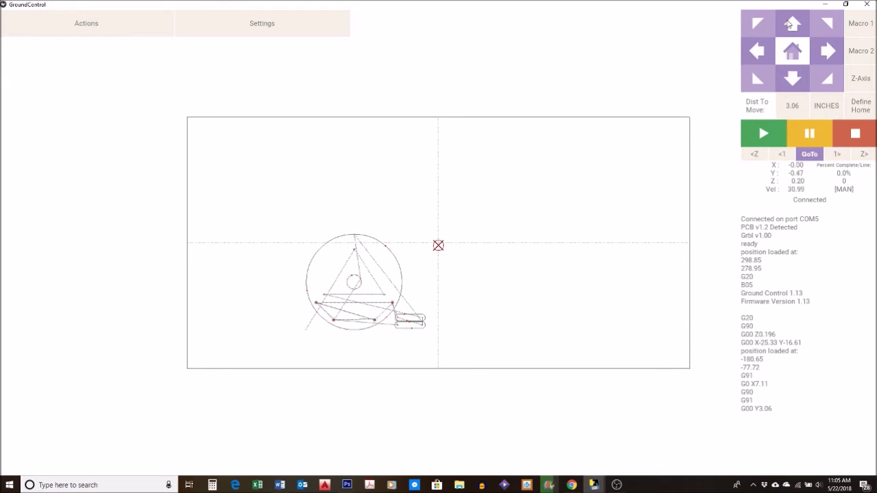
{"action": "left_click", "coordinate": [861, 108]}
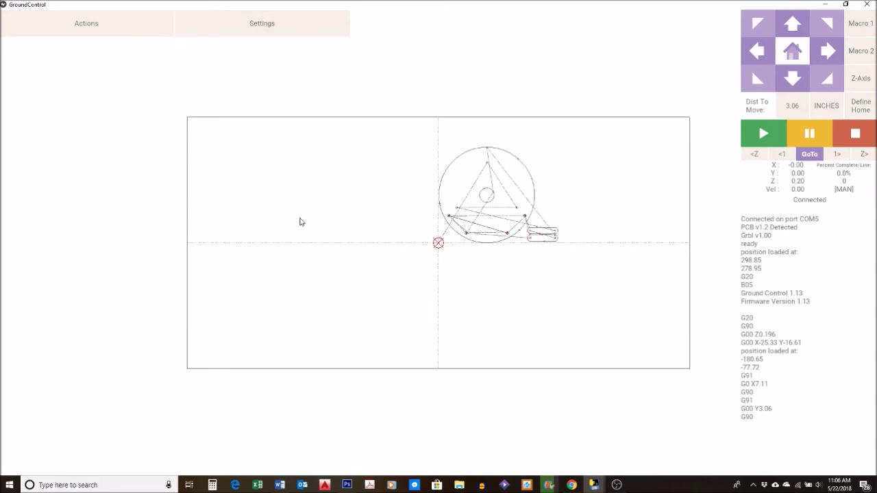
Step: Bring up the jog-distance setting to change the machine movement increment
{"action": "left_click", "coordinate": [788, 110]}
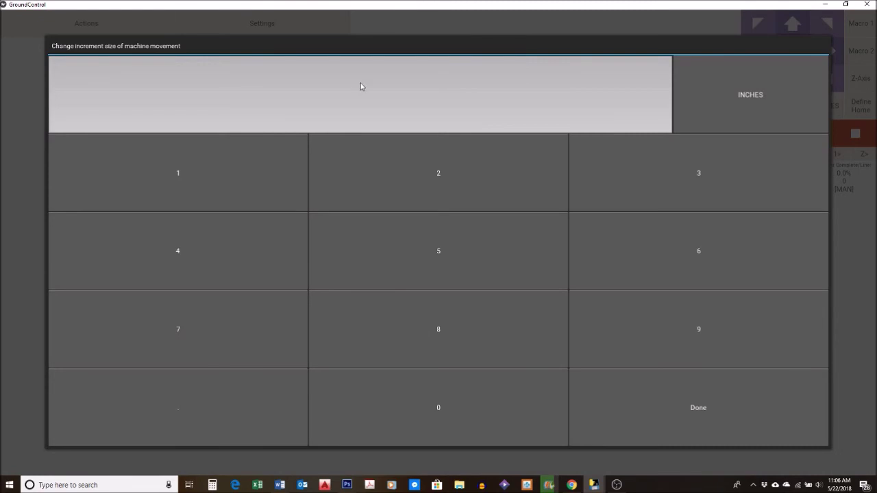
Step: Set a 10-inch jog distance, move the sled left to X -10.00, and define home there
{"action": "type", "text": "10"}
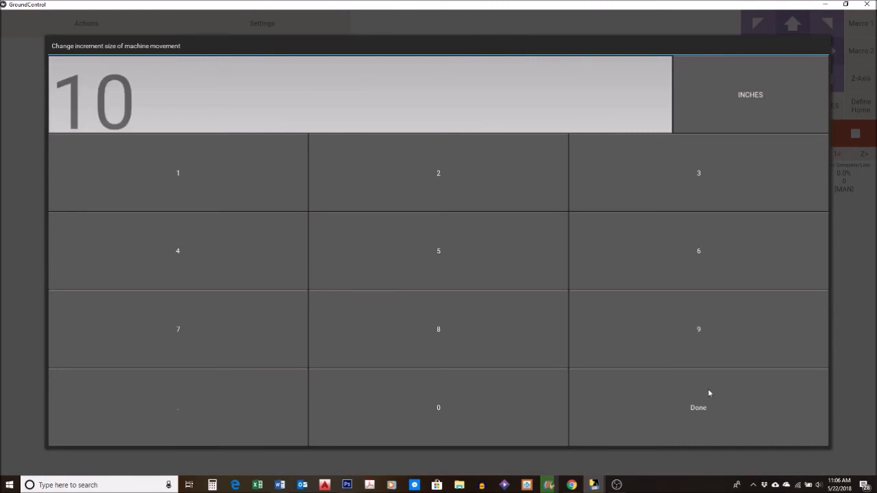
{"action": "left_click", "coordinate": [709, 393]}
{"action": "left_click", "coordinate": [757, 53]}
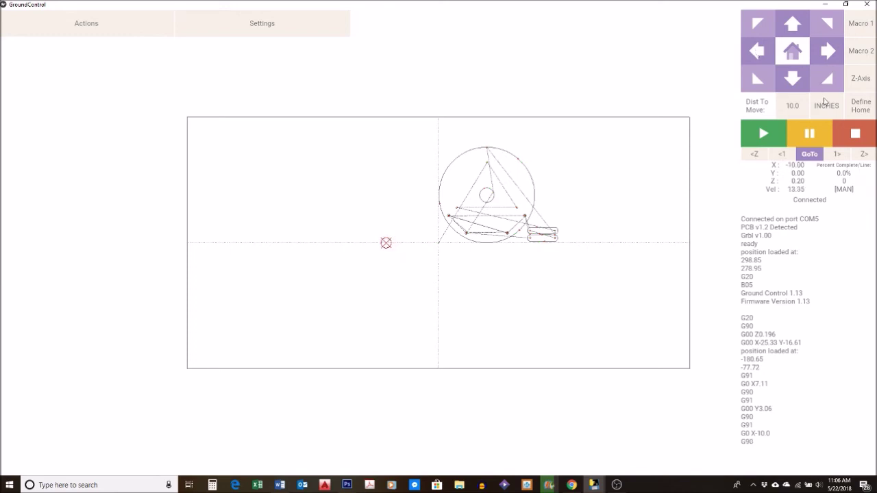
{"action": "left_click", "coordinate": [864, 106]}
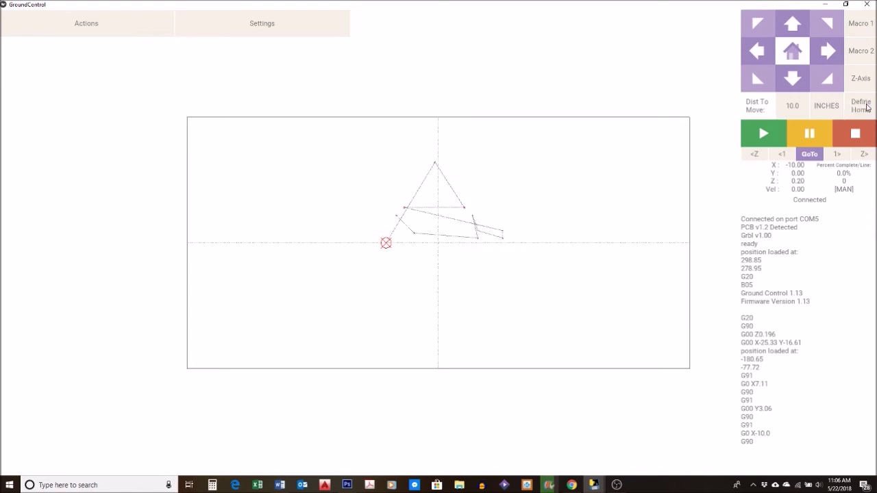